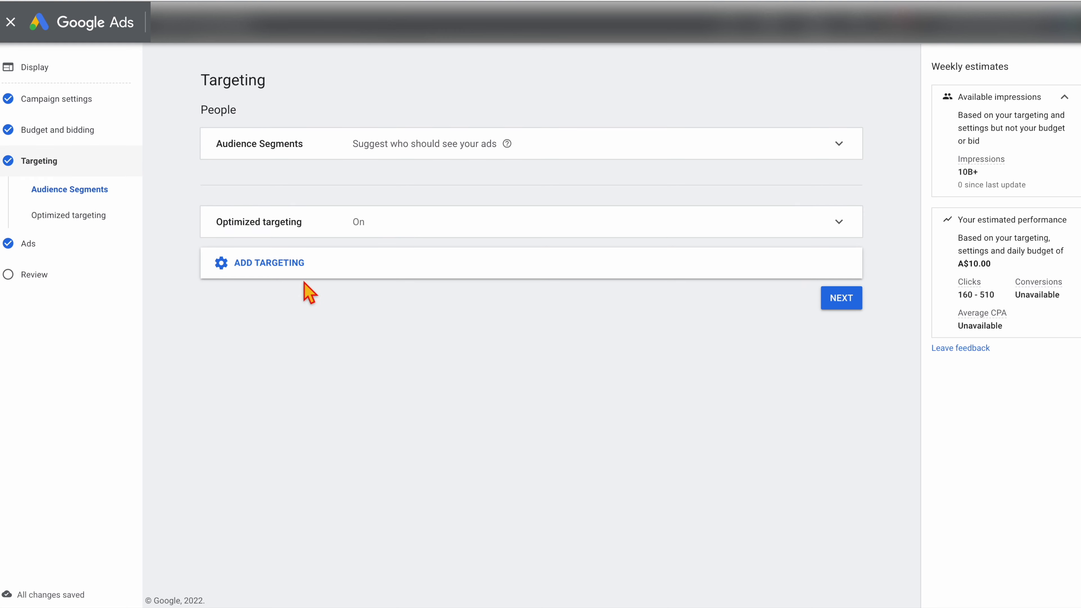
Target the website visitor segments All converters, All visitors (Google Ads), All visitors (Google Analytics) and Website Visitors 2018, and proceed to the ads stage
left_click(277, 266)
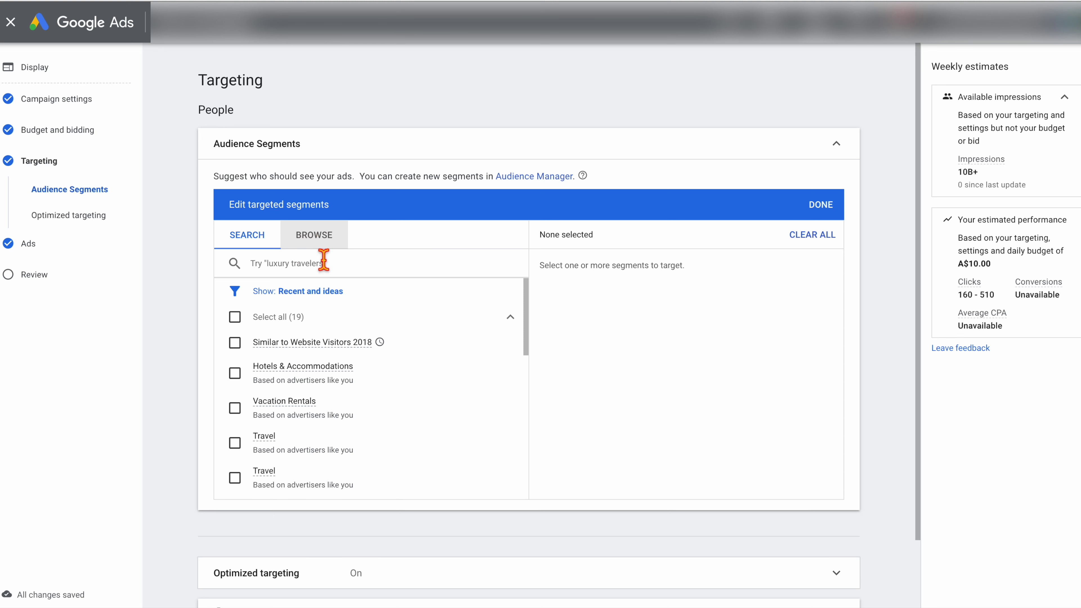
left_click(316, 252)
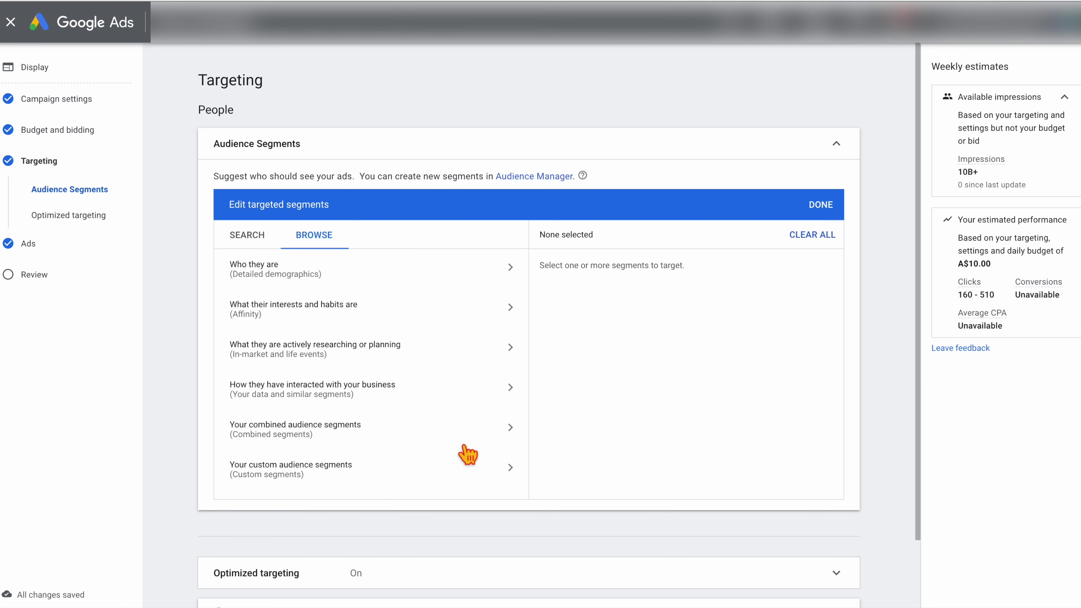
left_click(430, 397)
left_click(431, 353)
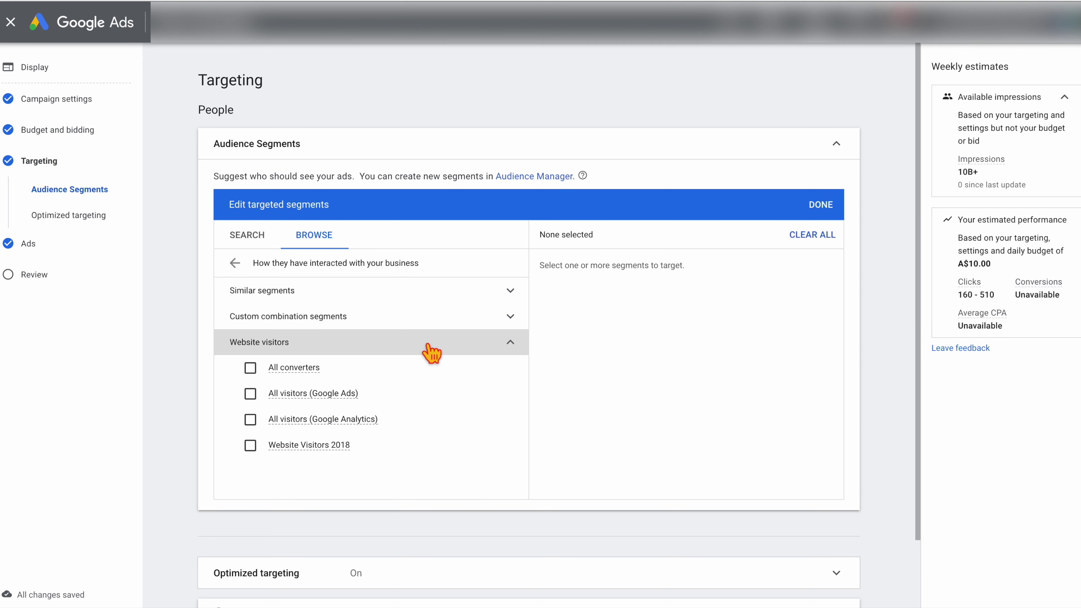
left_click(429, 367)
left_click(431, 393)
left_click(432, 419)
left_click(430, 444)
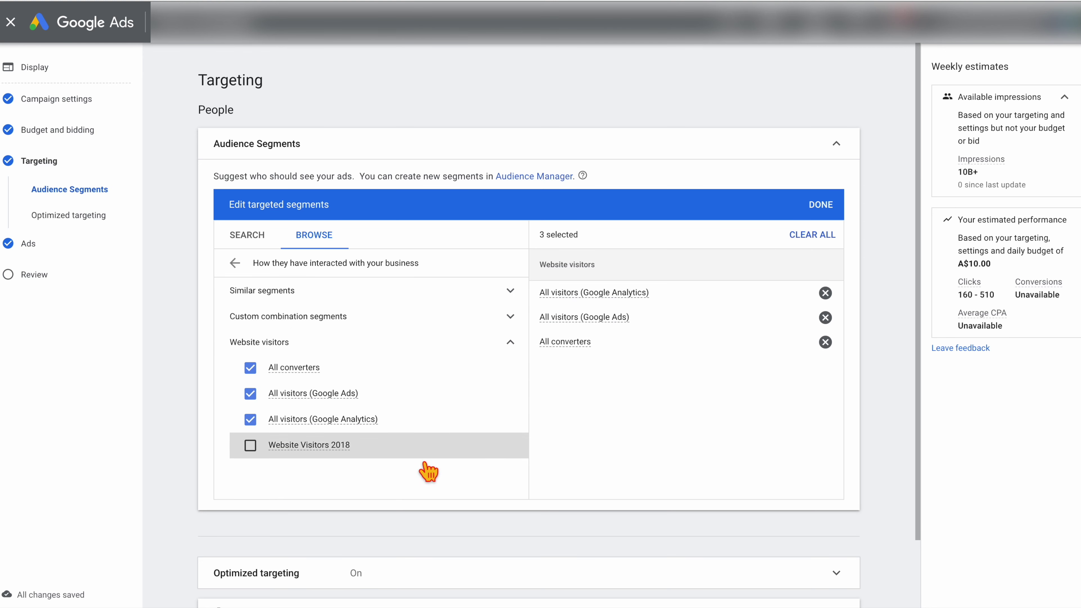
scroll(425, 469, "down", 2)
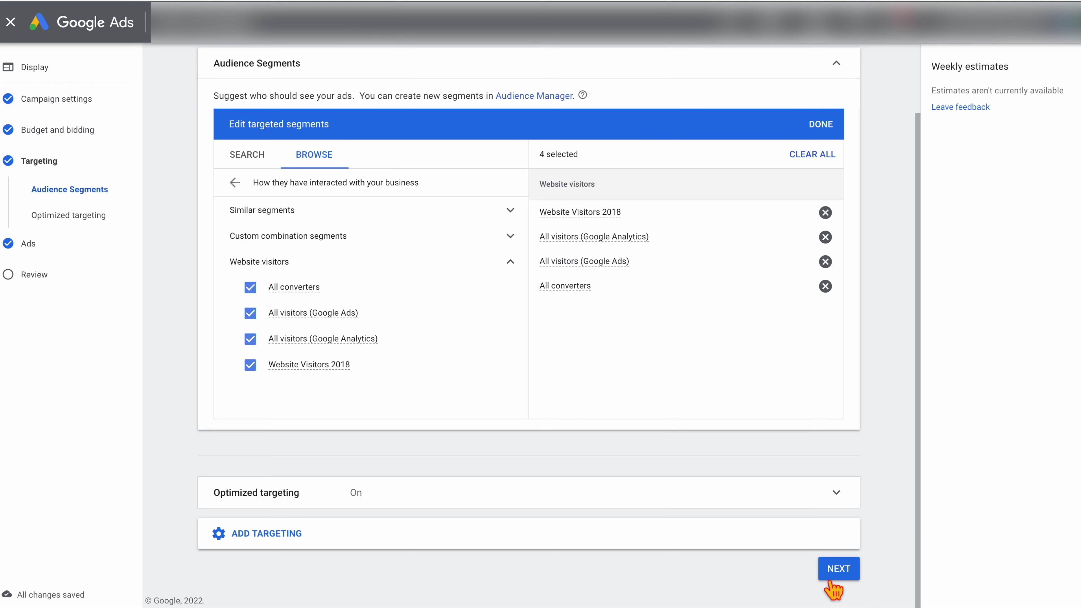
left_click(840, 570)
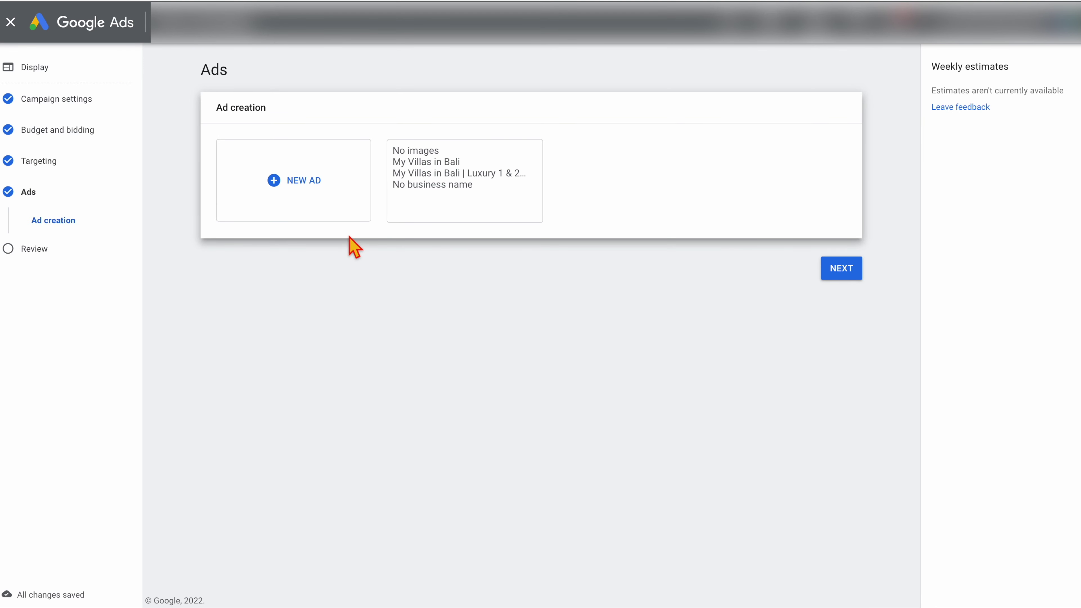
Start a new responsive display ad and enter My Villas in Bali as its business name
left_click(331, 206)
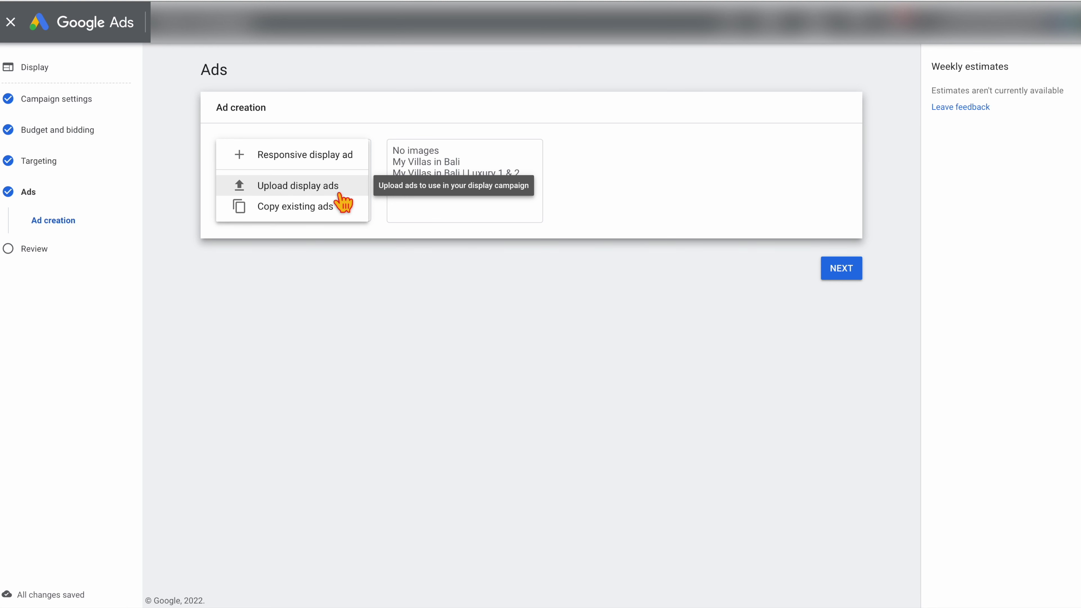
left_click(308, 161)
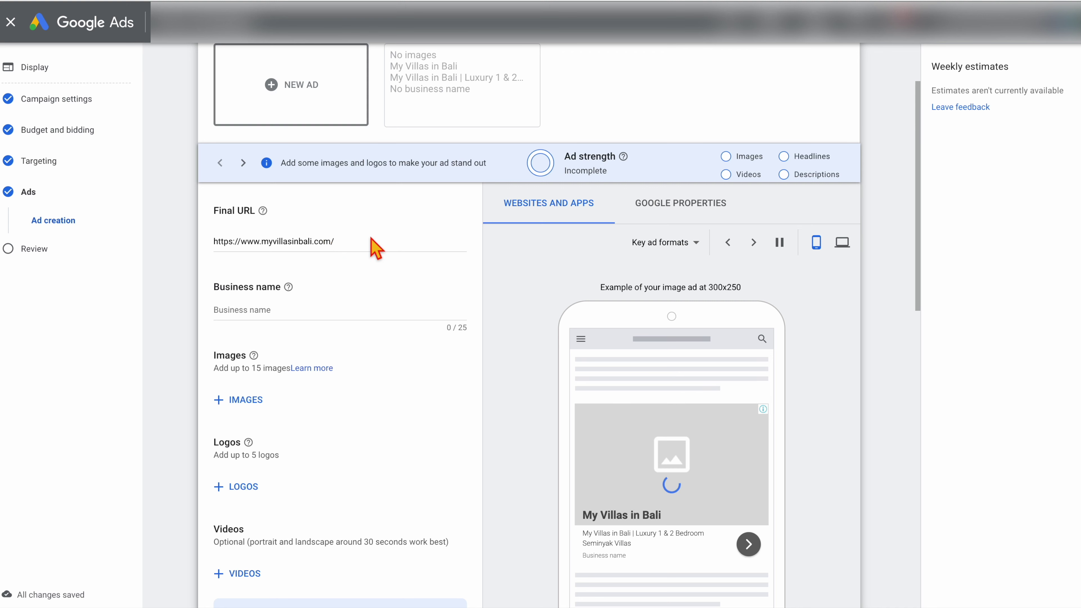
left_click(308, 317)
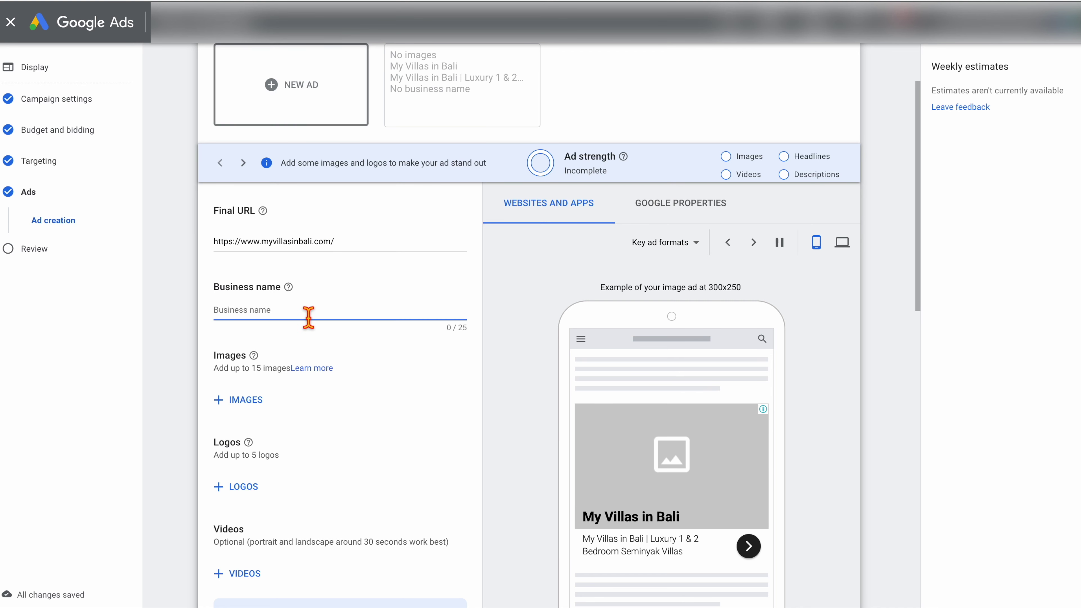
type("My Villas in Bali")
Open the ad's image selection and examine the asset library, website scan and upload sources
scroll(315, 345, "down", 2)
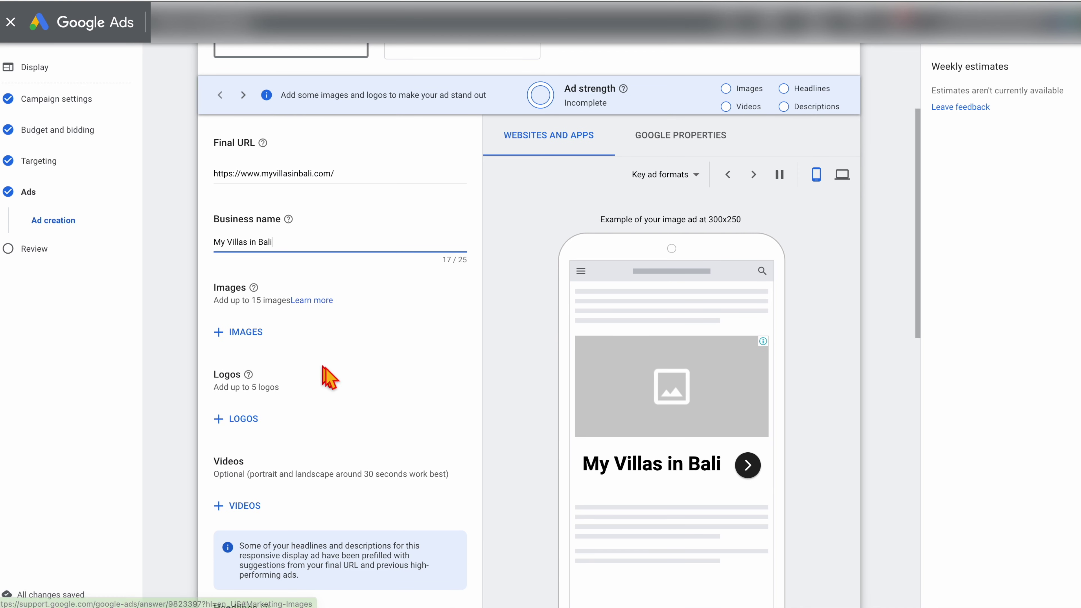
left_click(259, 341)
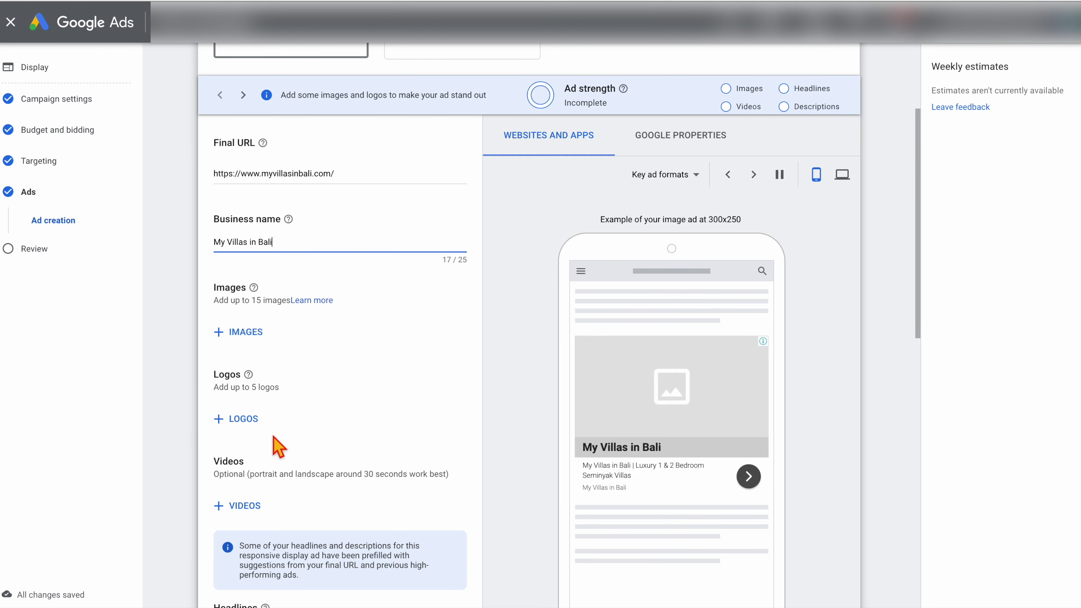
scroll(266, 430, "down", 1)
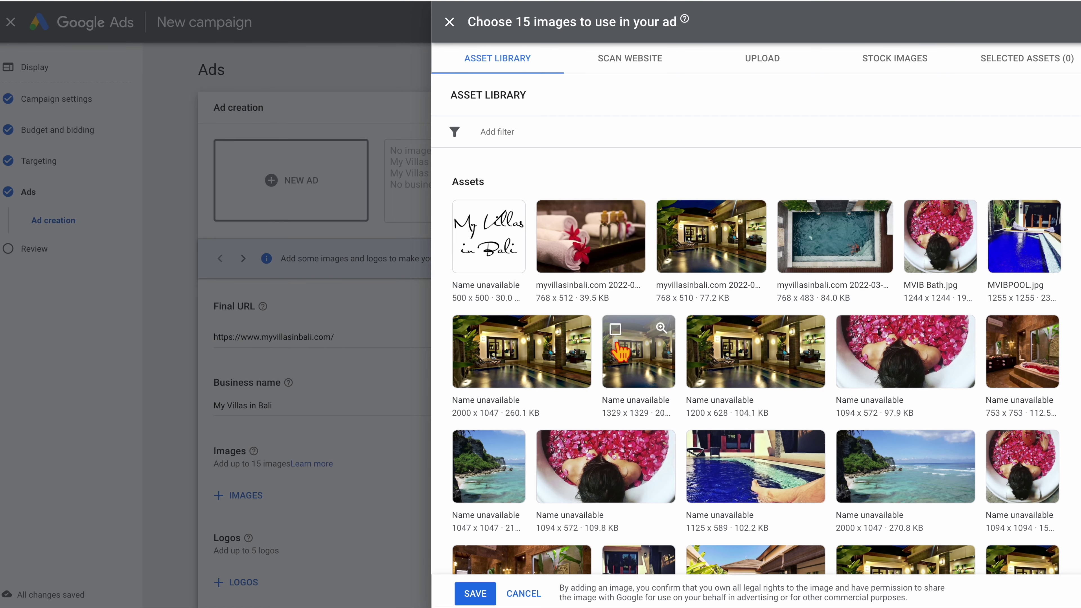
scroll(625, 367, "down", 1)
mouse_move(626, 367)
scroll(625, 367, "down", 2)
scroll(625, 367, "up", 3)
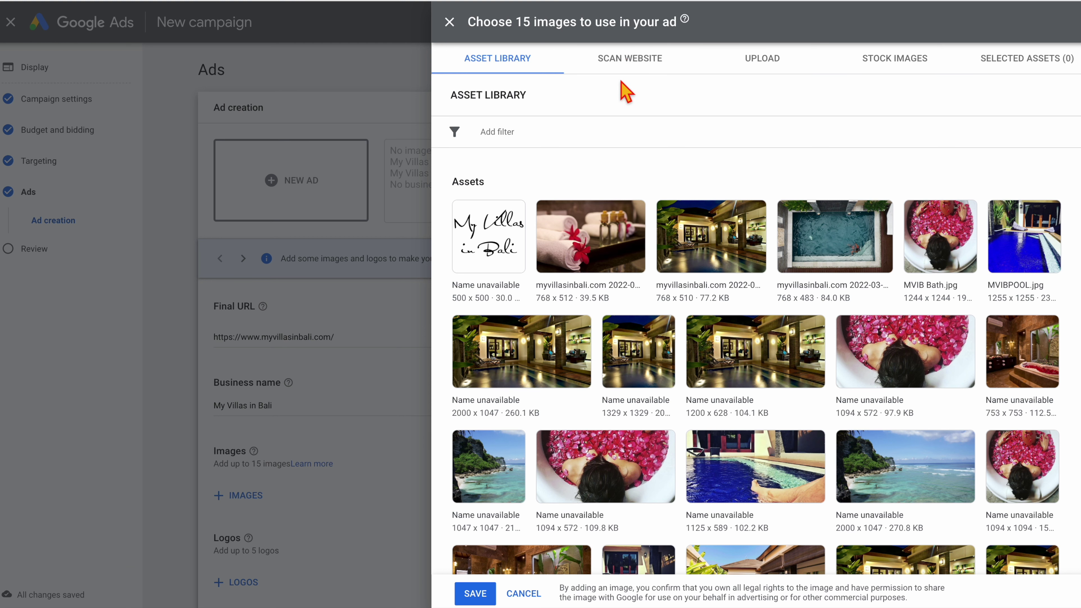
left_click(629, 69)
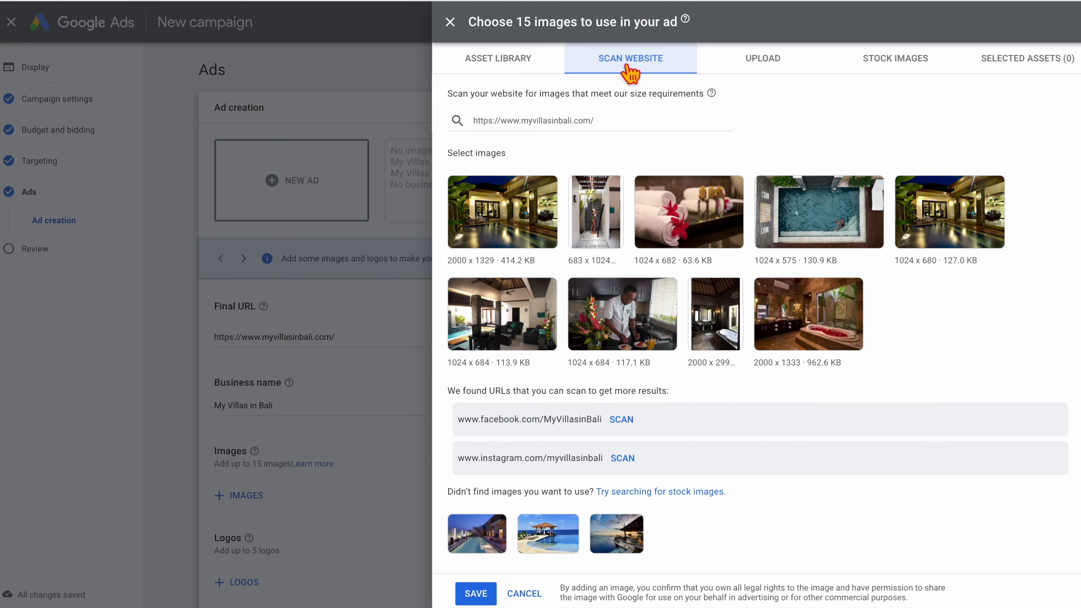
left_click_drag(622, 128, 451, 119)
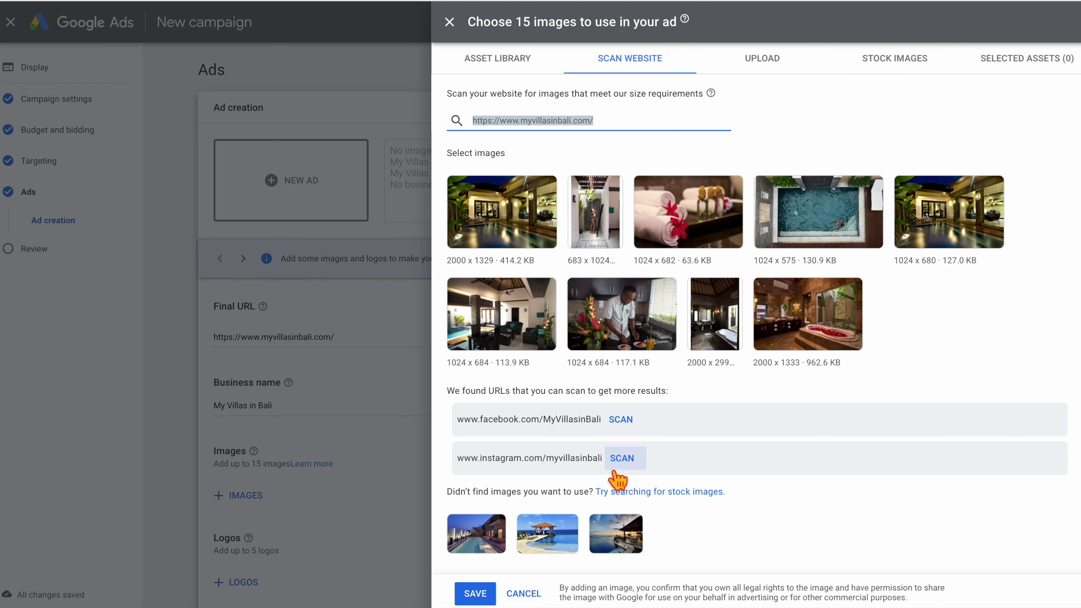
left_click(774, 62)
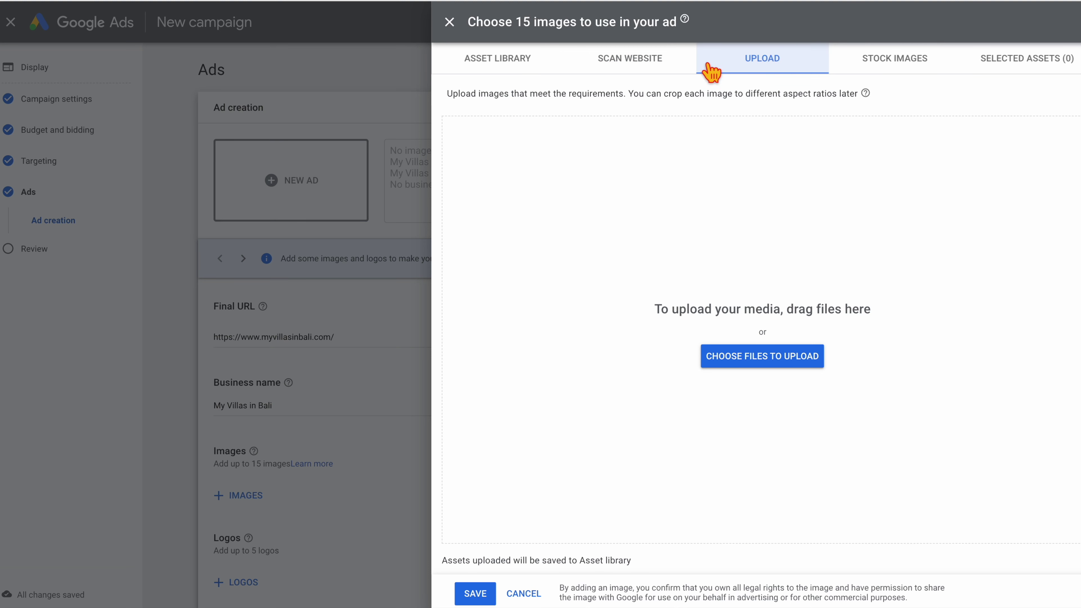
Choose the 2000 x 1329 villa pool image from the website scan, reposition its 1:1 crop and accept both ratios
left_click(681, 70)
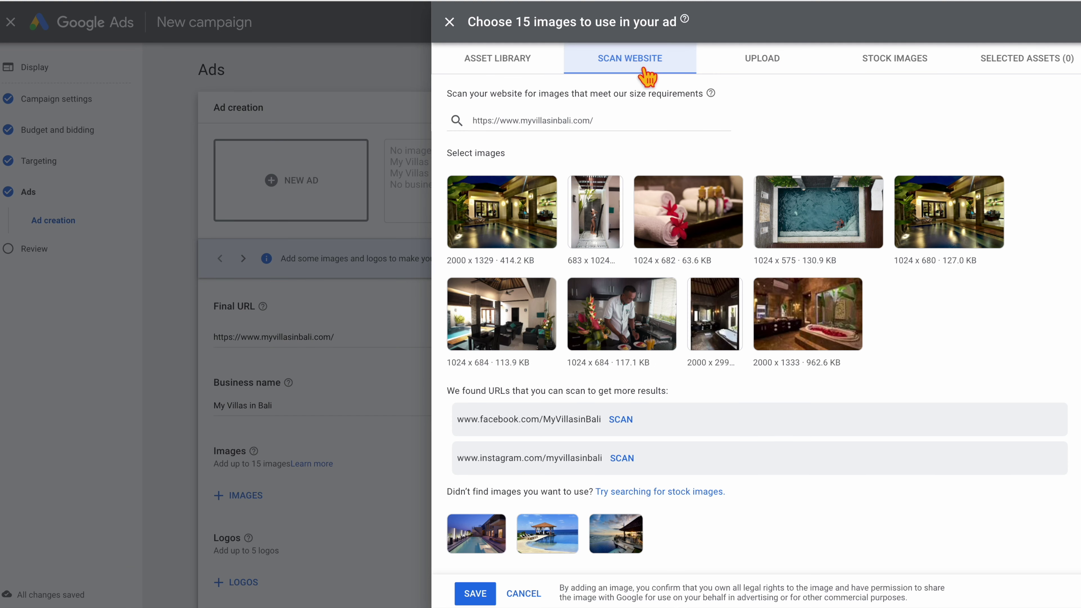
left_click(537, 220)
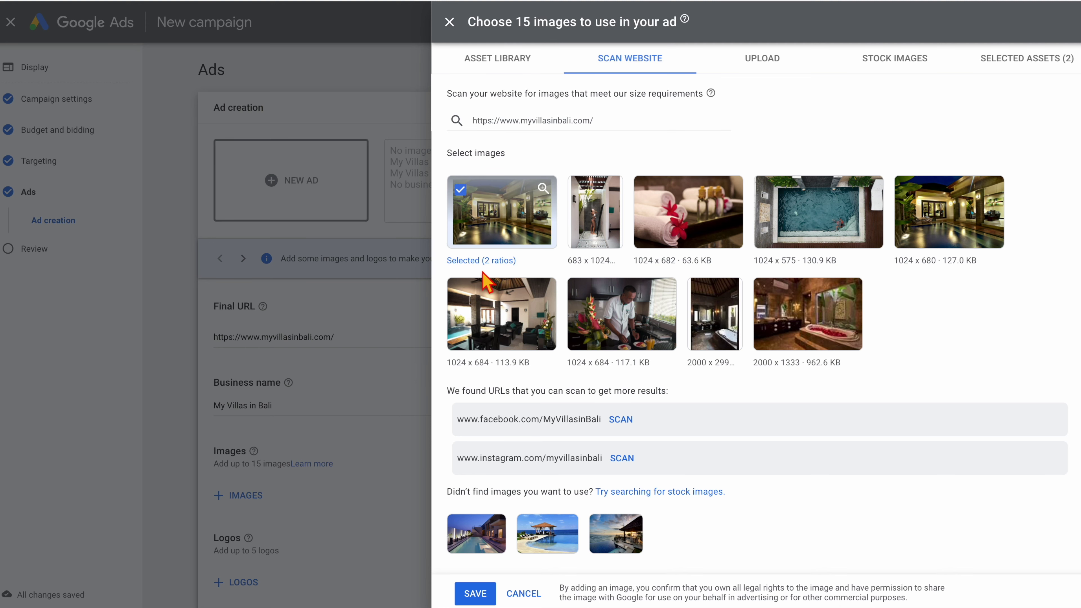
left_click(489, 261)
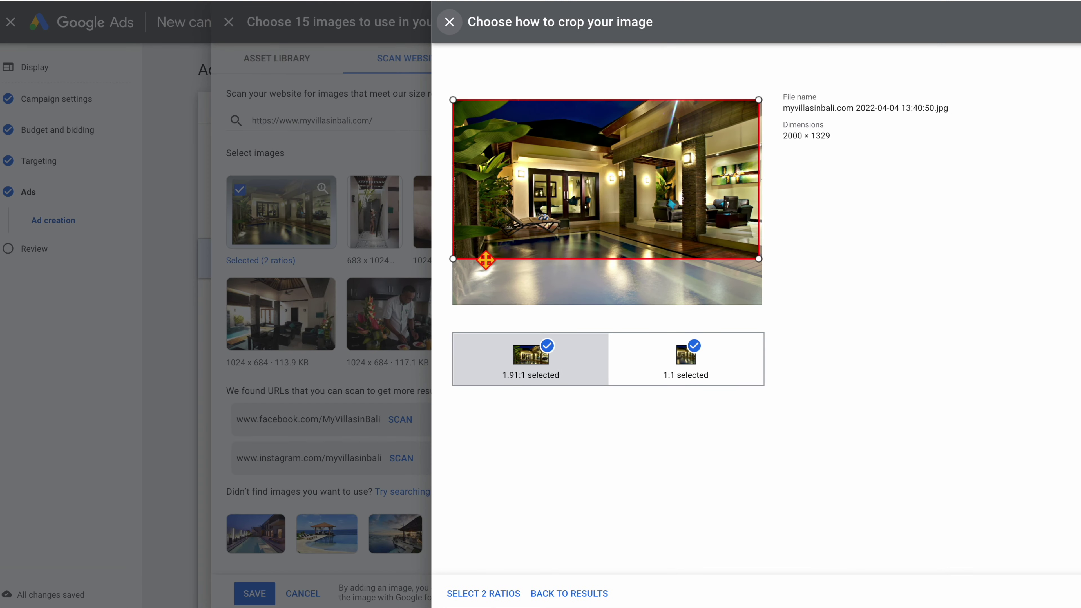
left_click(697, 362)
left_click(698, 367)
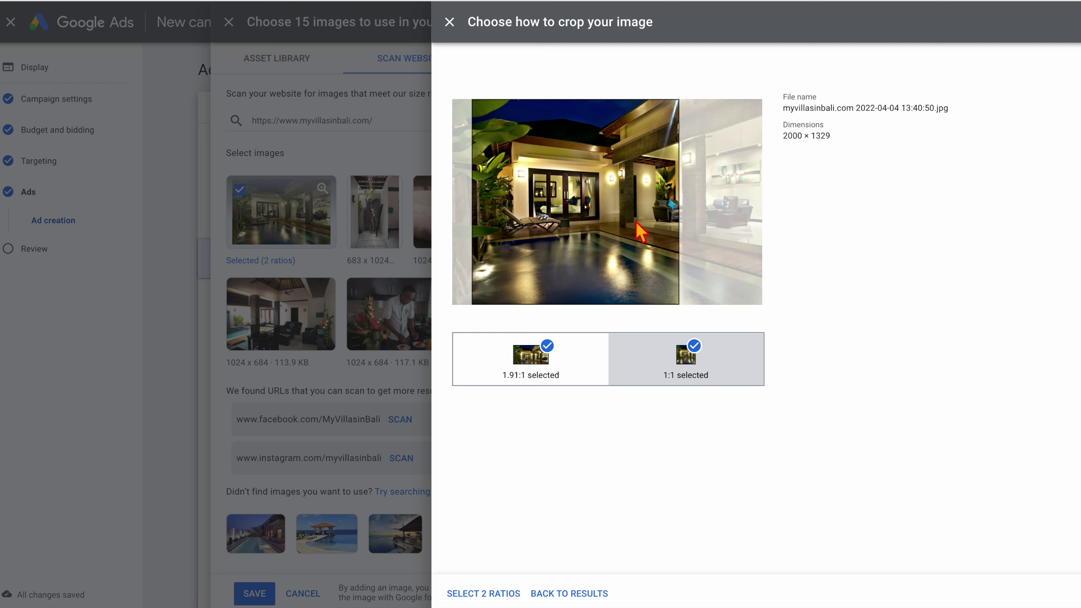
left_click_drag(639, 228, 630, 266)
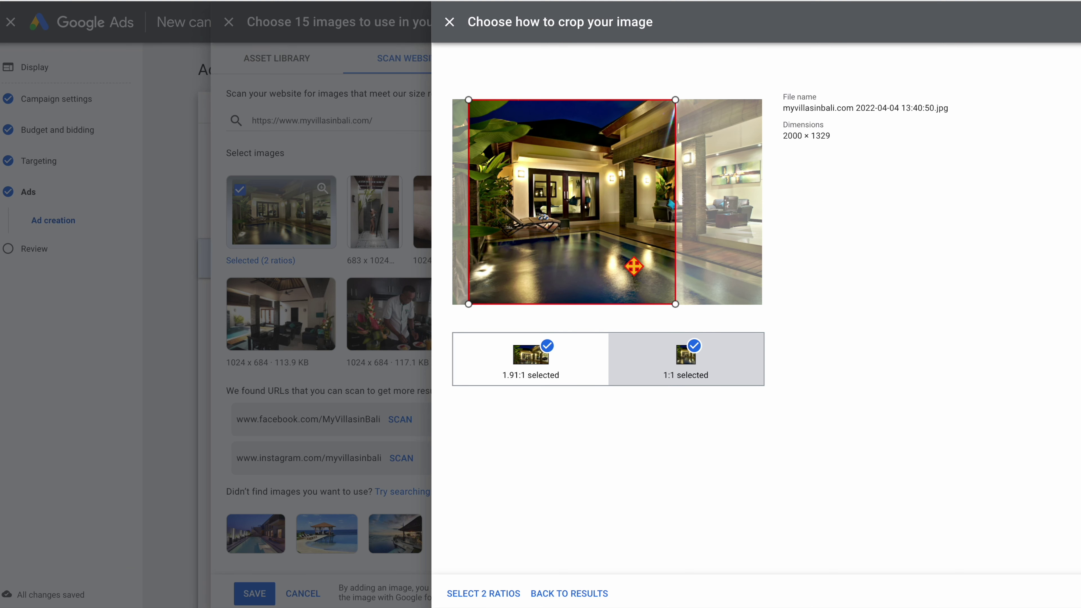
left_click(498, 595)
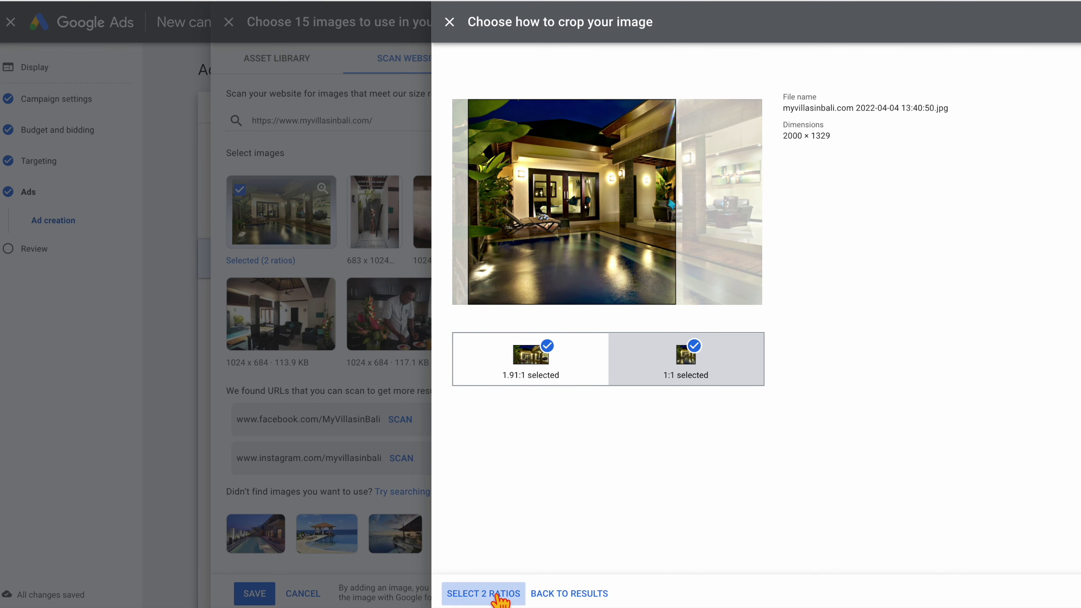
Add the 683 x 1024 outdoor shower image with only its 1:1 ratio and save the image selection
left_click(571, 257)
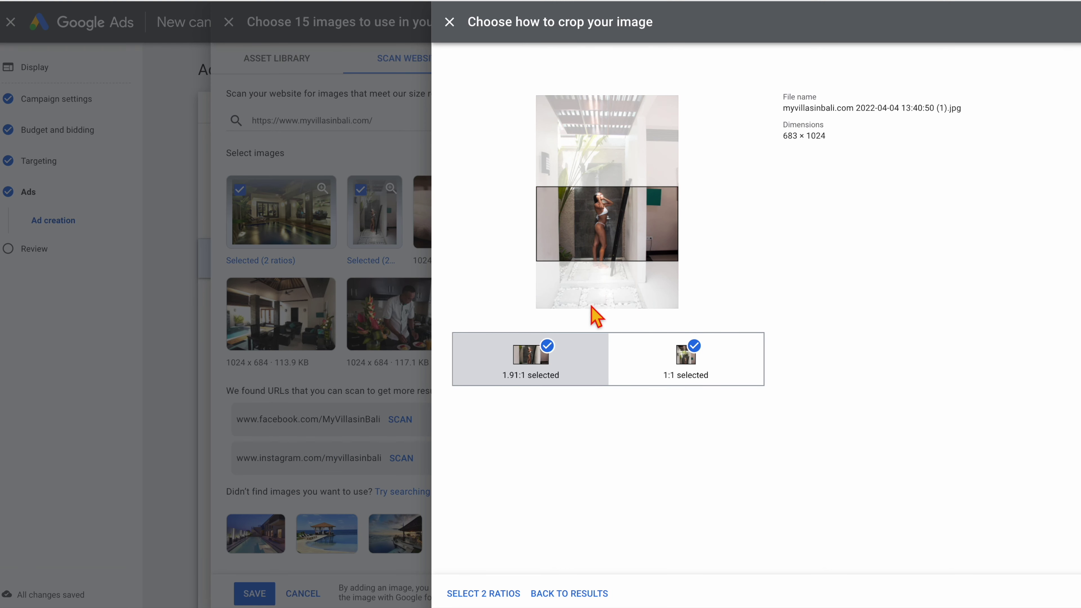
left_click(551, 350)
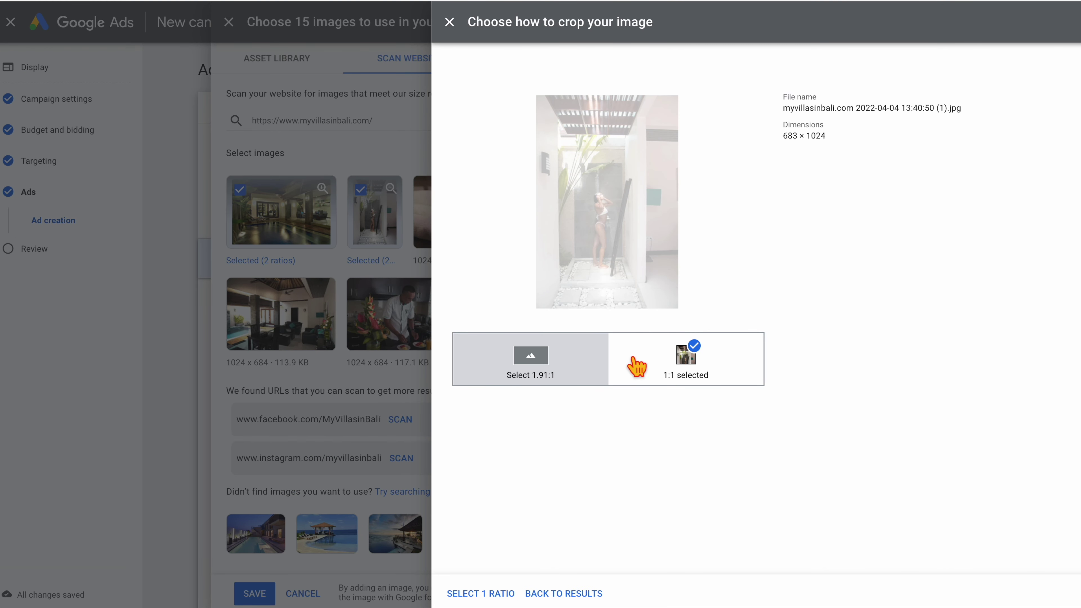
left_click(634, 361)
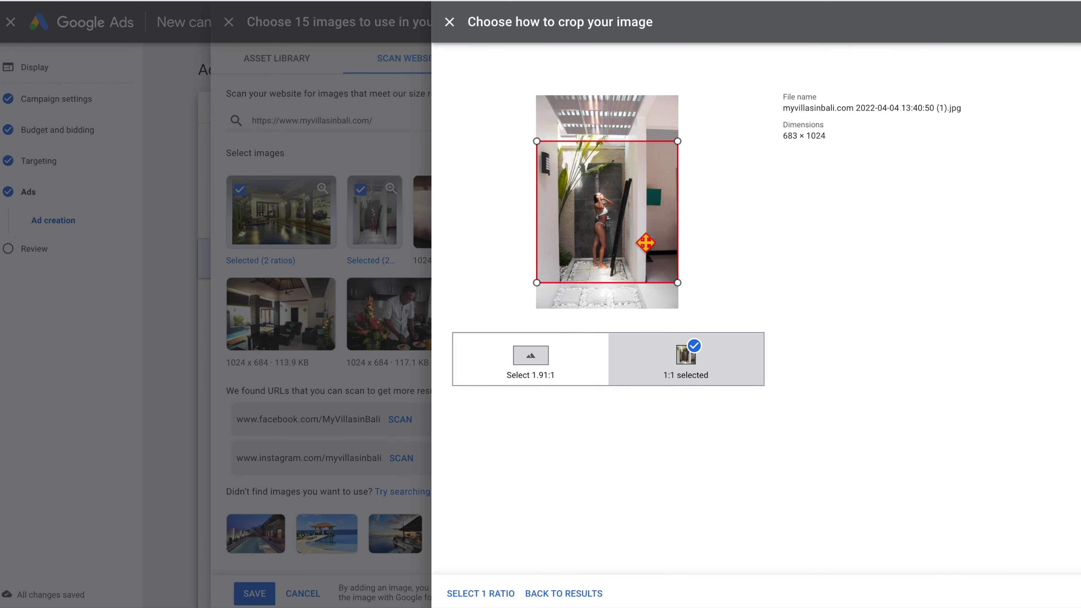
left_click(480, 593)
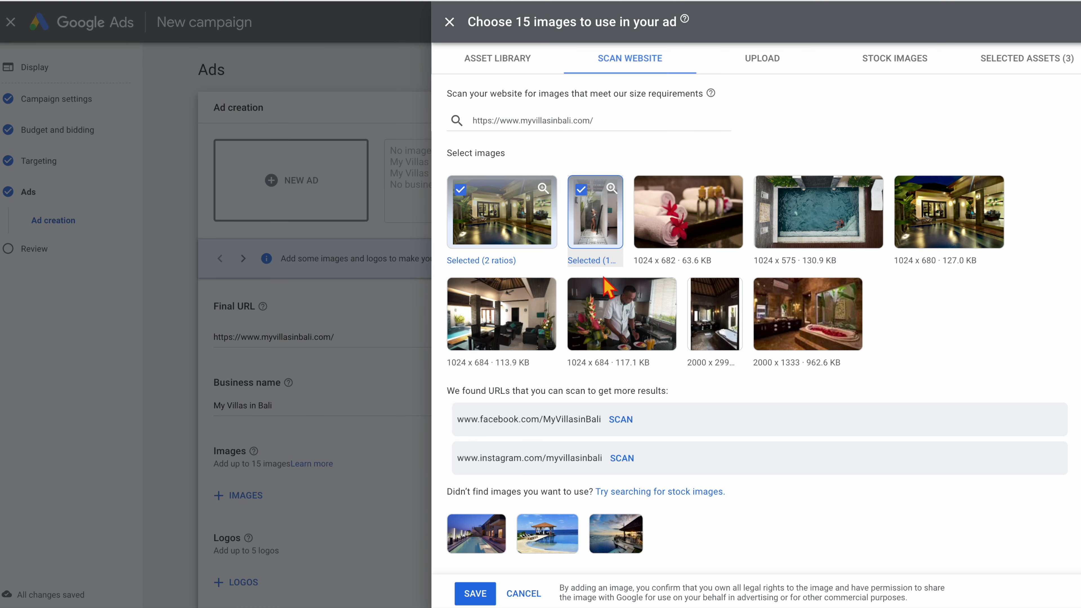
left_click(475, 593)
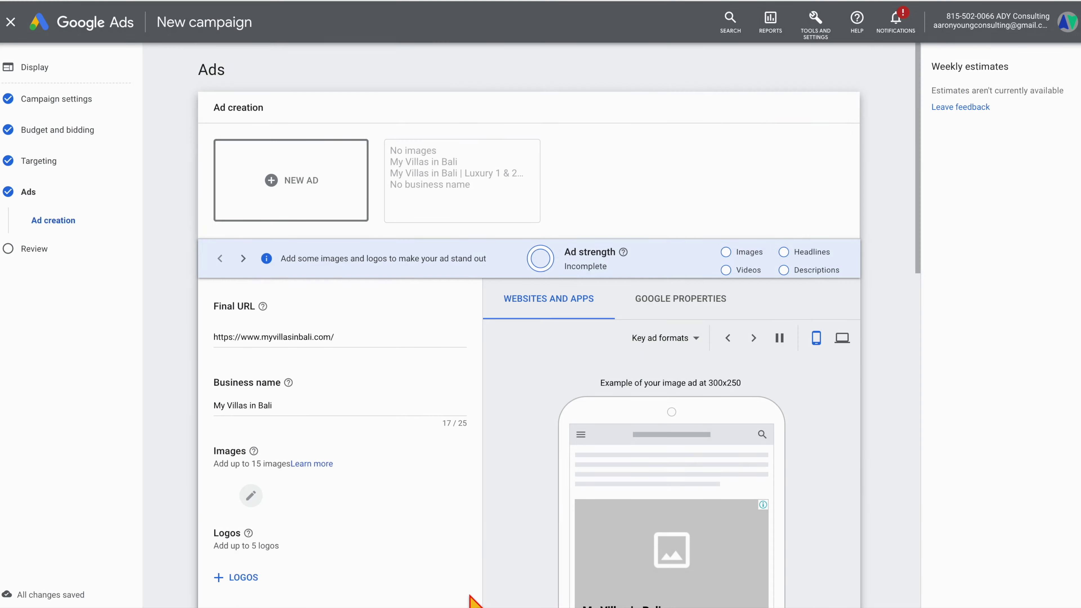
Add the 500 x 500 and 530 x 132 My Villas in Bali logos from the asset library to the ad
scroll(293, 317, "down", 5)
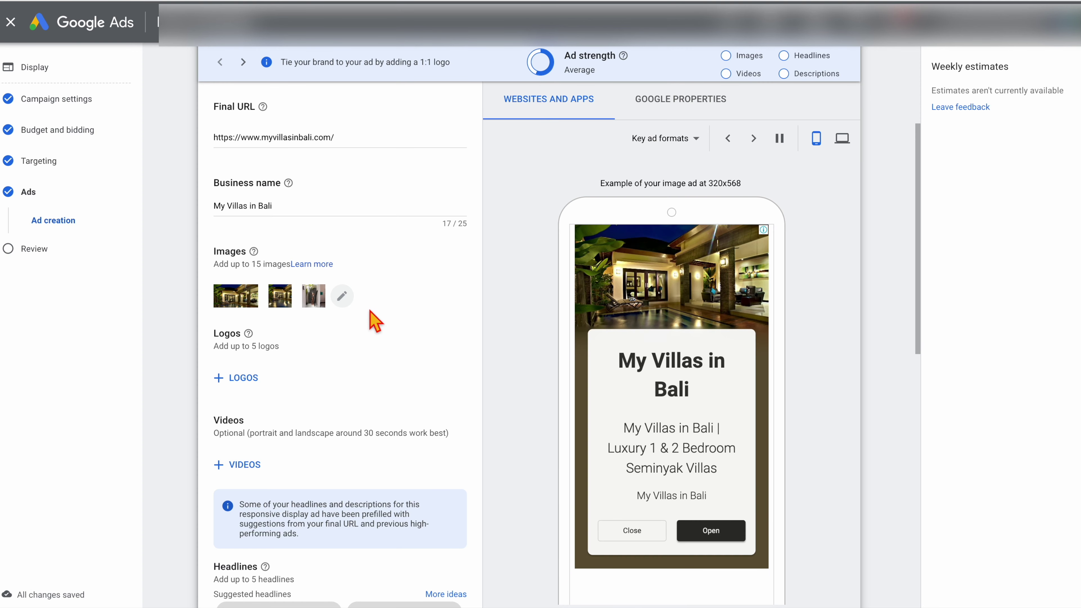
scroll(374, 322, "down", 1)
left_click(249, 334)
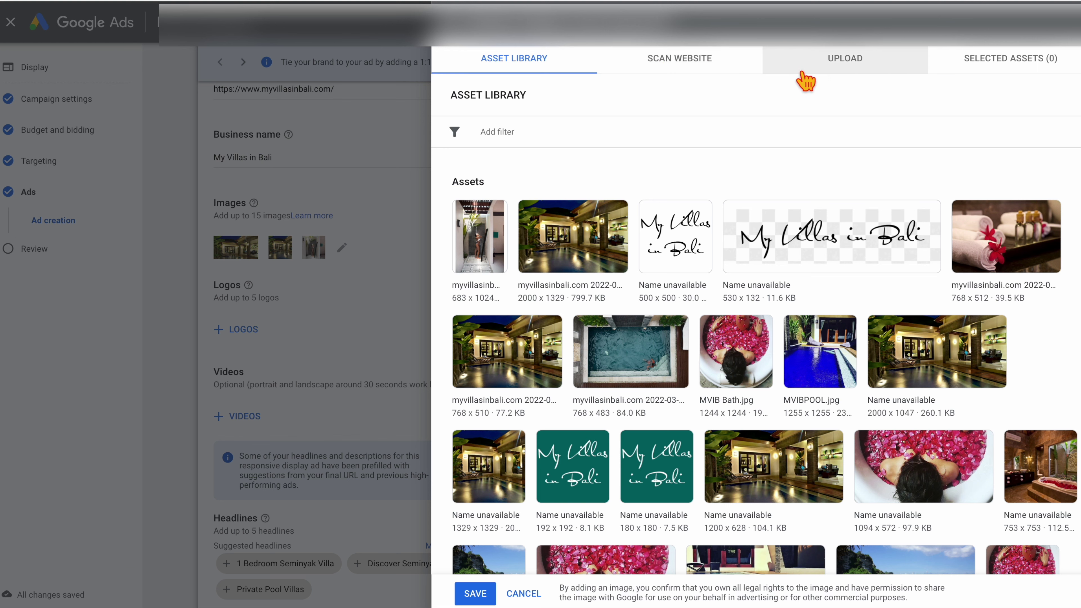
left_click(681, 262)
left_click(794, 263)
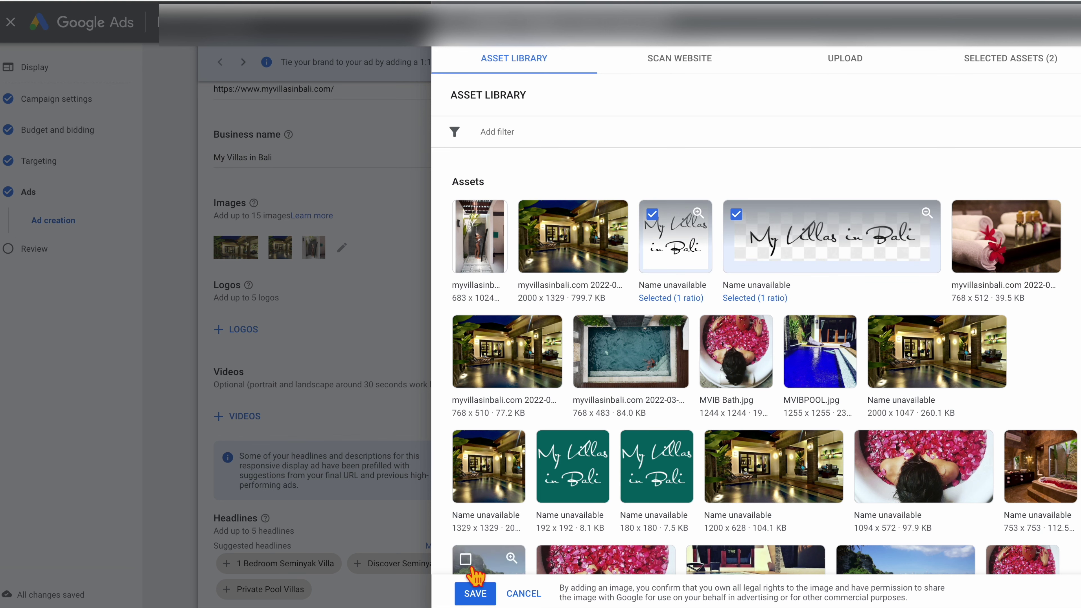
left_click(473, 592)
Look at the YouTube search for adding ad videos and leave it without choosing one
scroll(251, 301, "down", 2)
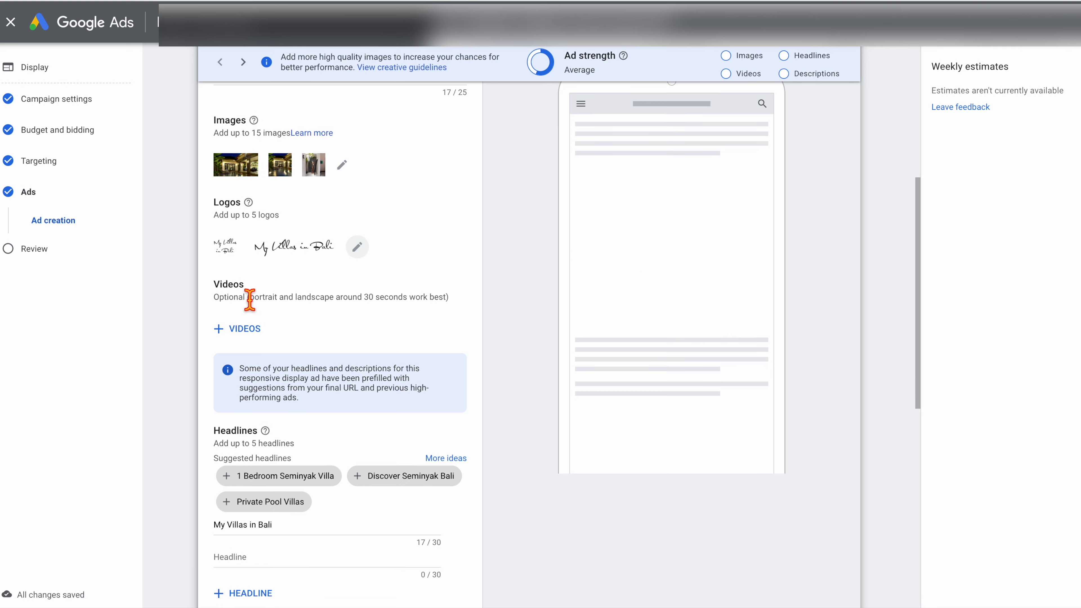
left_click(238, 330)
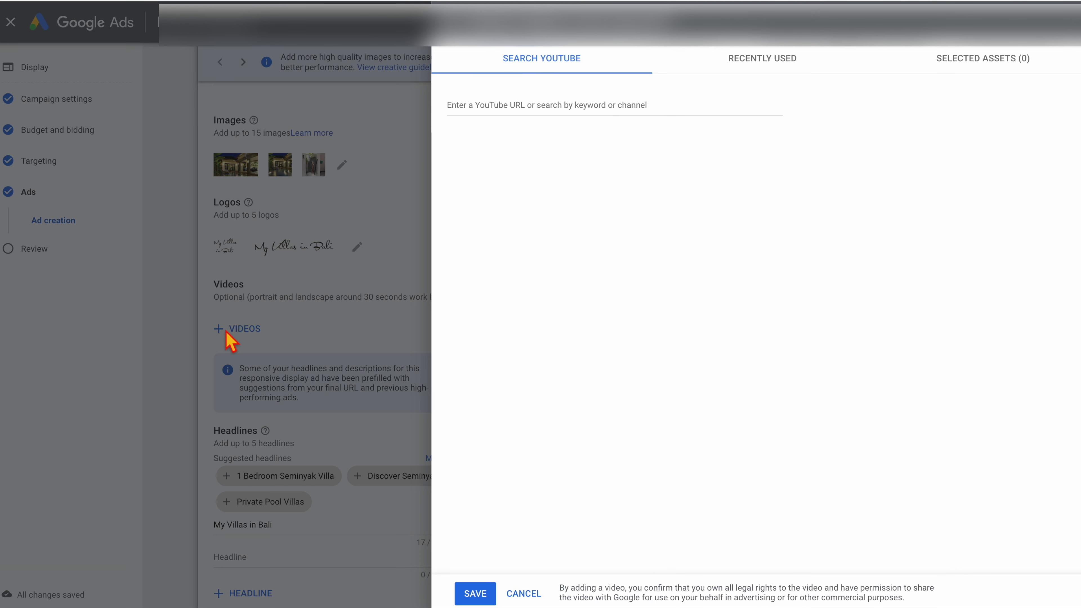
left_click(579, 108)
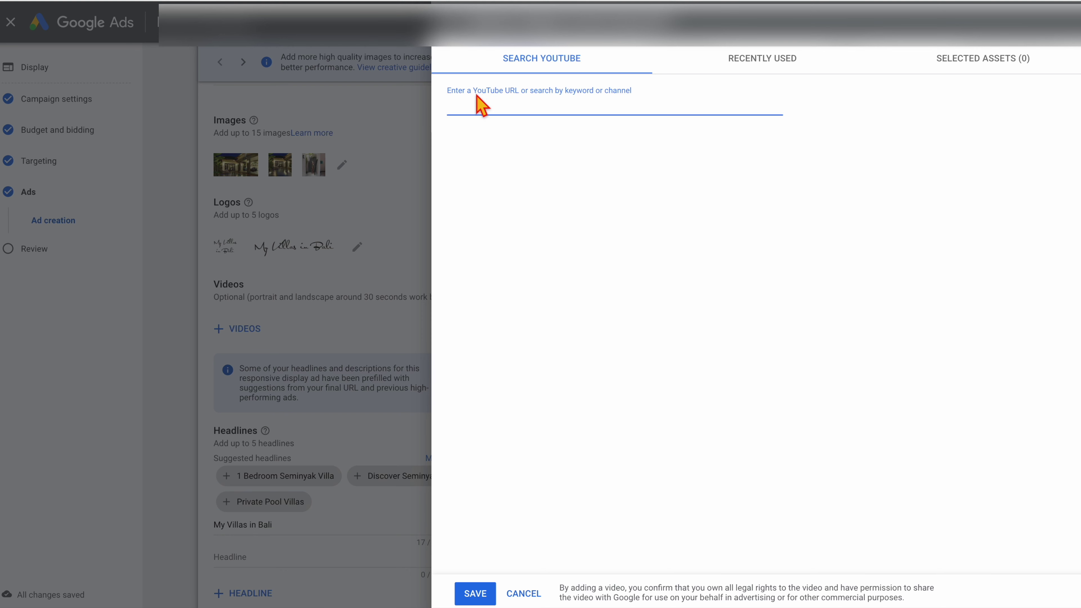
left_click(452, 47)
Examine the ad's prefilled headline, long headline and description fields together with their suggested headlines and descriptions
scroll(426, 317, "down", 3)
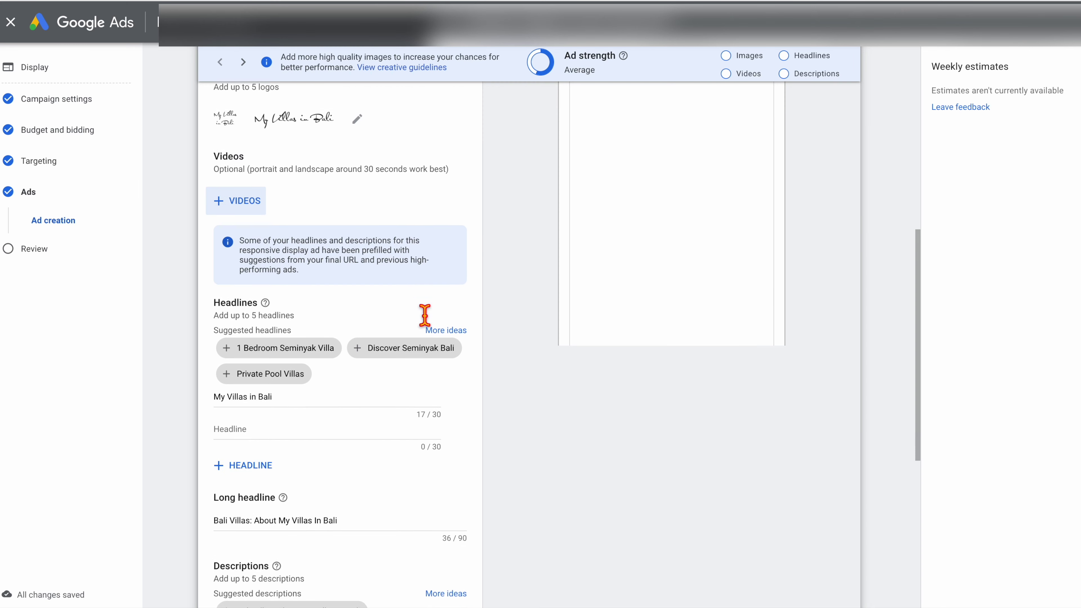
scroll(370, 371, "down", 1)
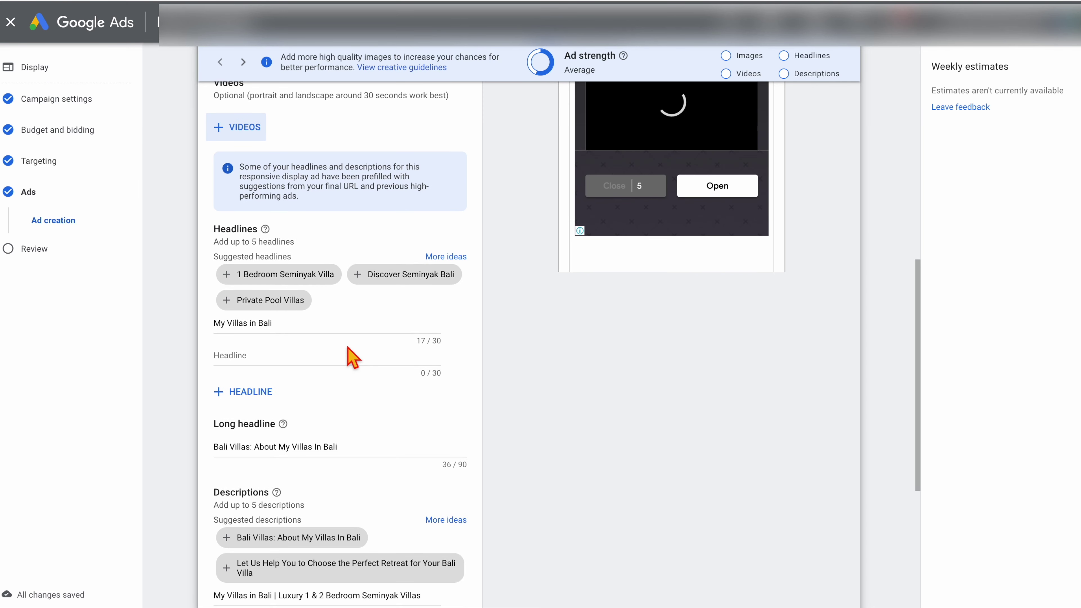
scroll(331, 336, "down", 3)
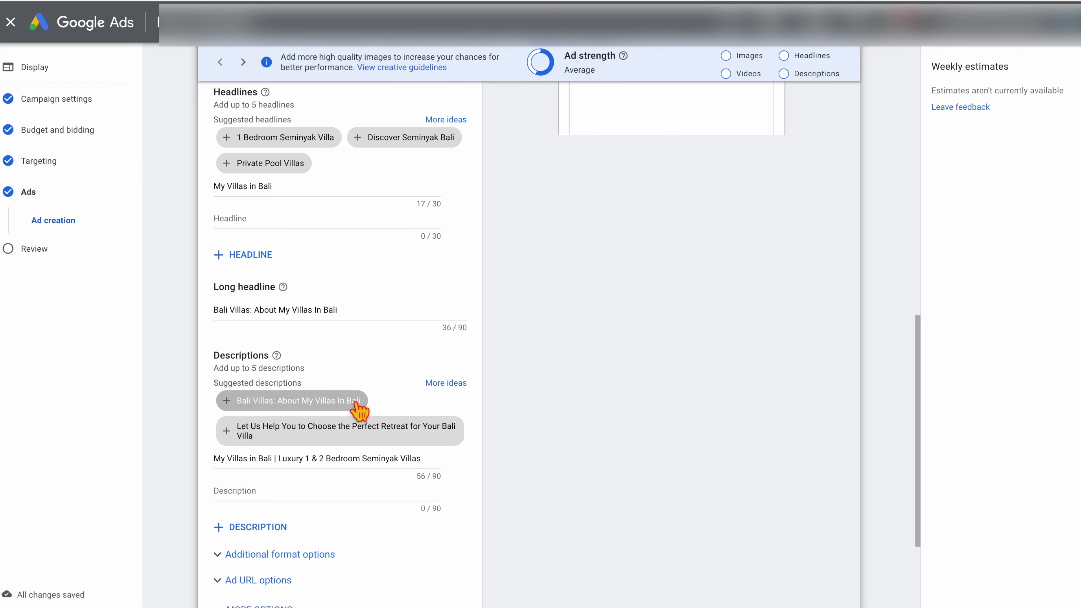
scroll(359, 411, "up", 2)
scroll(357, 330, "up", 2)
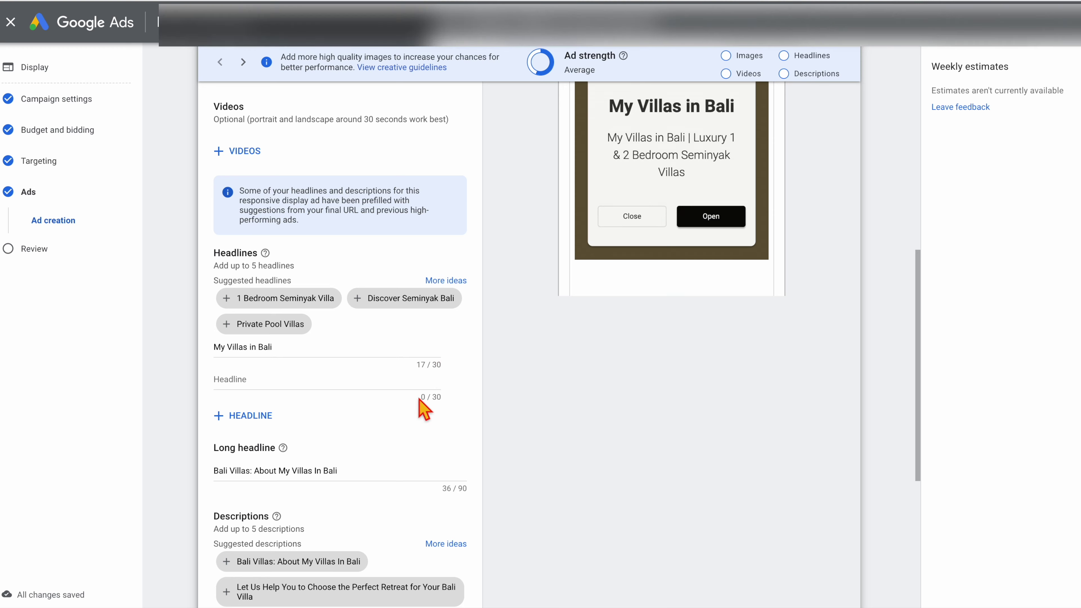
scroll(415, 340, "down", 1)
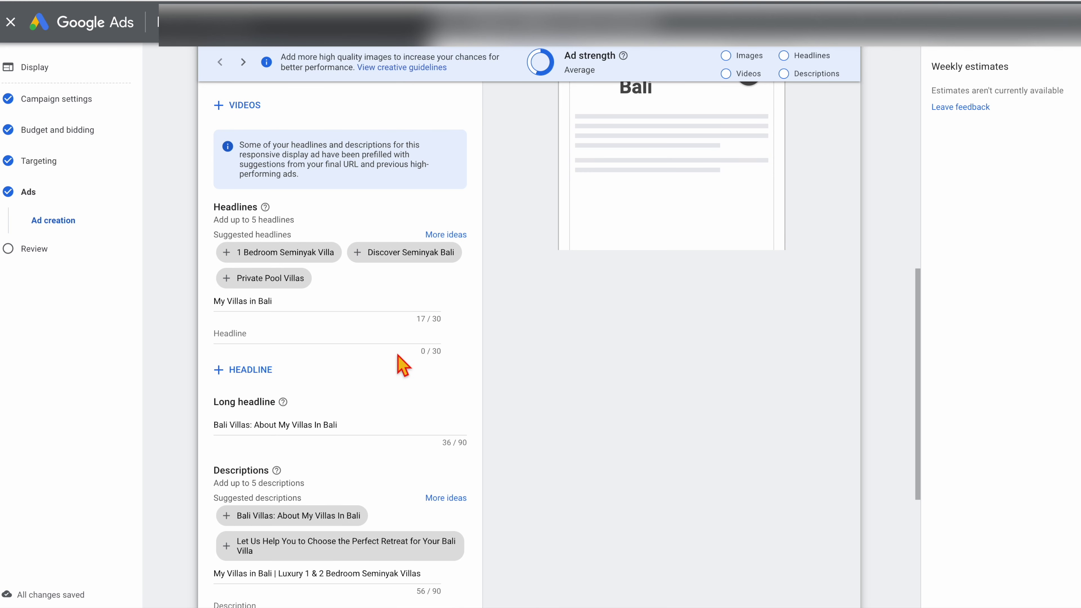
scroll(398, 370, "up", 5)
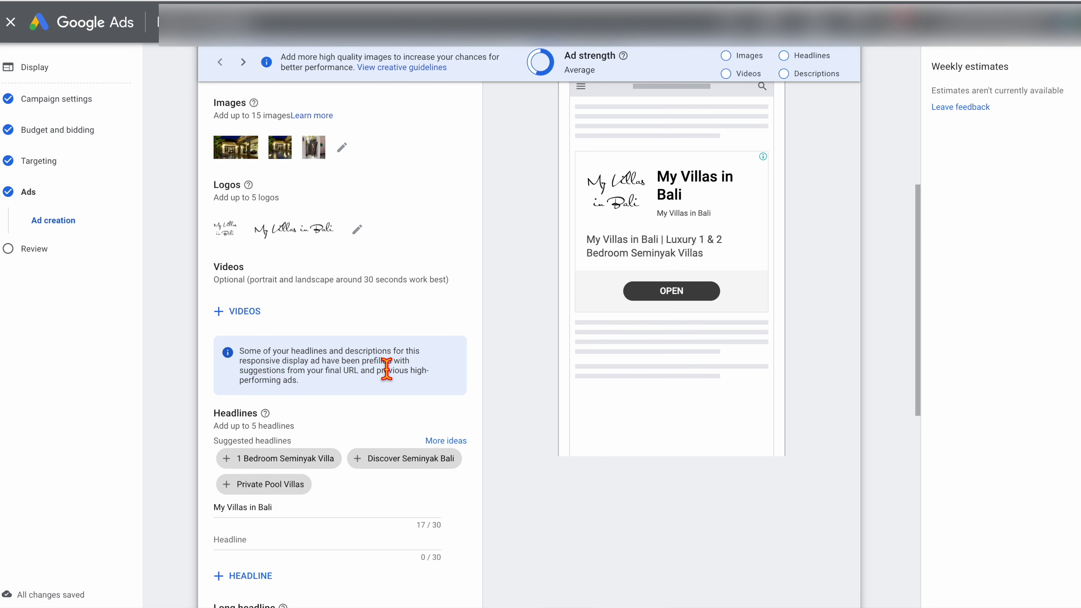
scroll(400, 404, "down", 2)
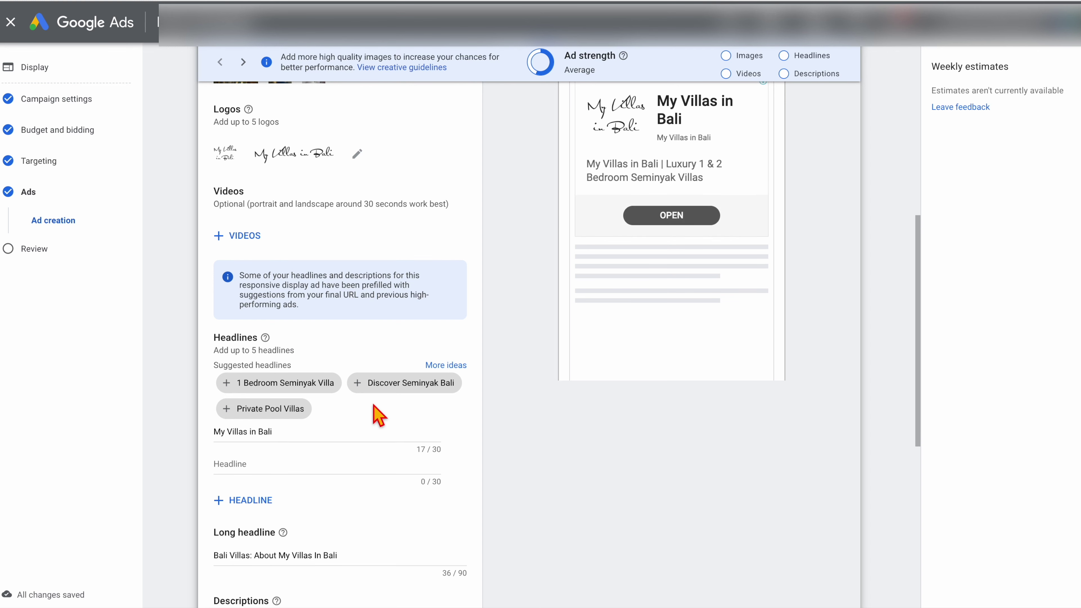
scroll(379, 411, "down", 4)
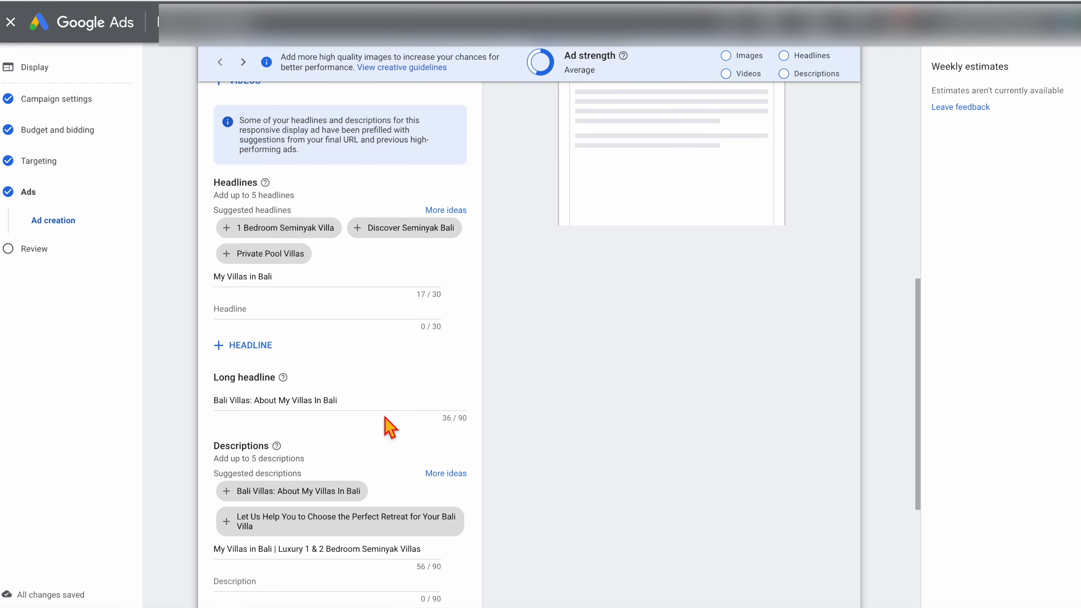
scroll(389, 428, "up", 8)
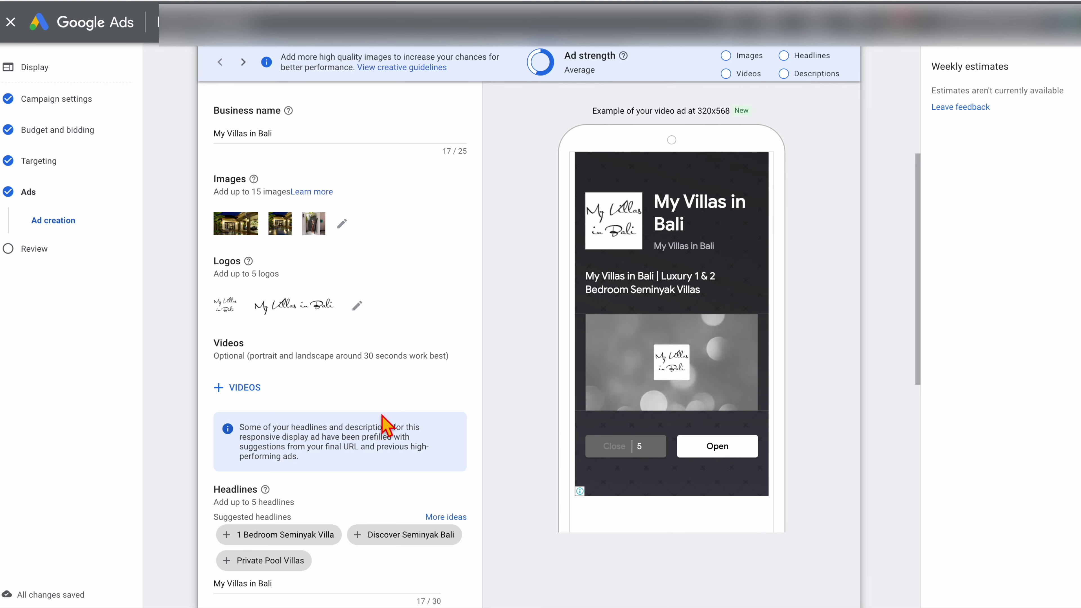
scroll(385, 422, "down", 5)
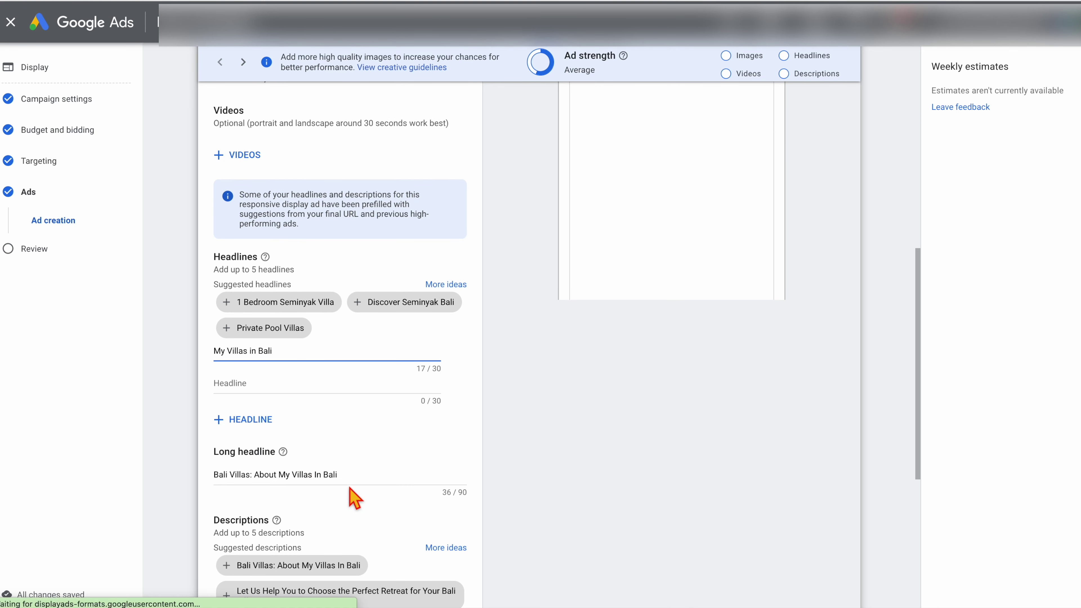
scroll(350, 495, "down", 2)
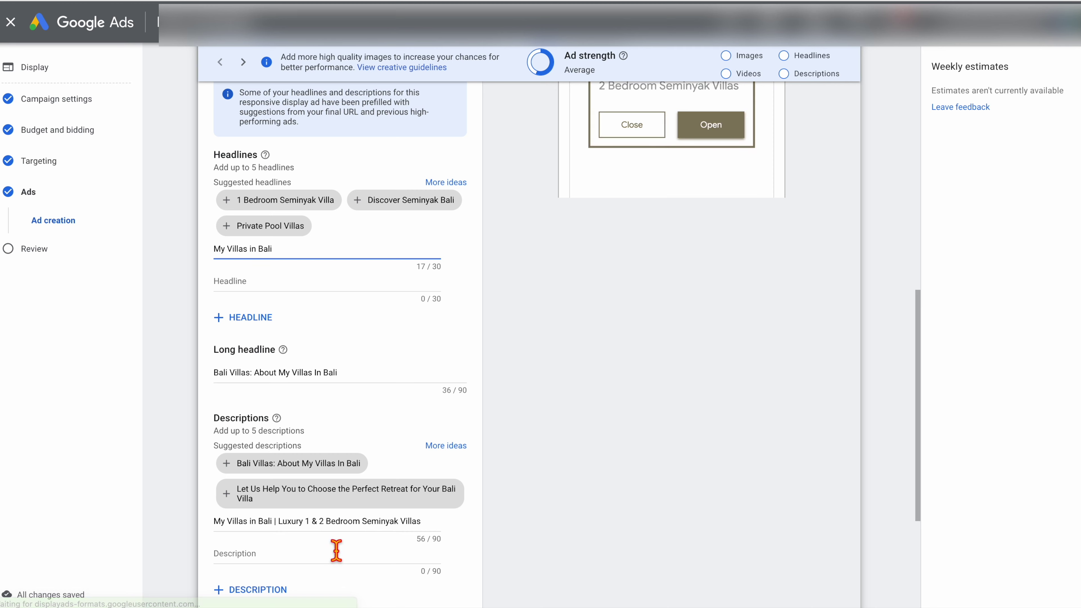
scroll(341, 554, "down", 1)
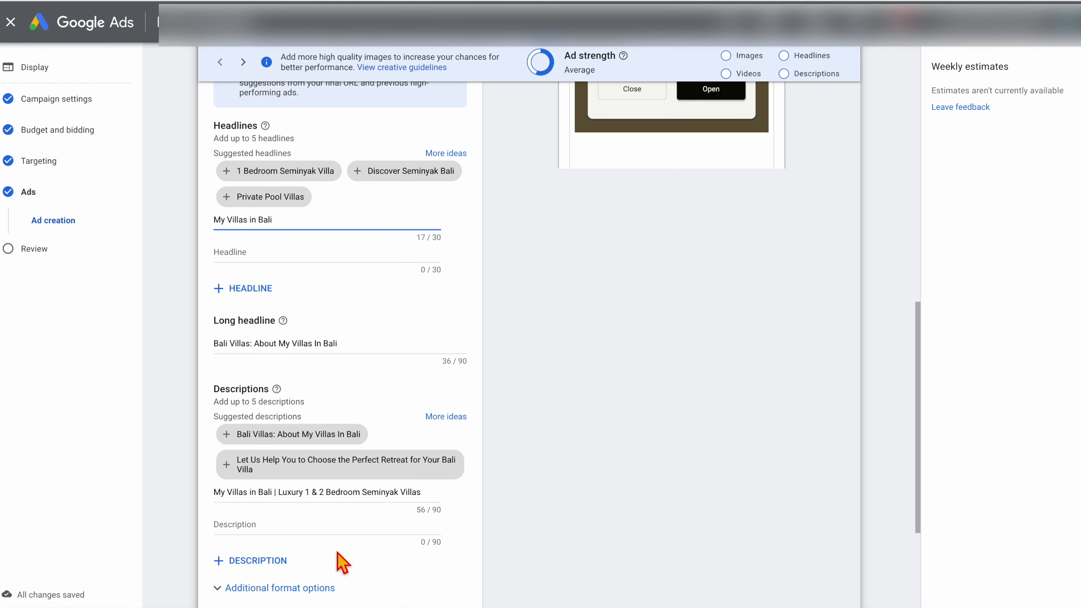
Add call to action text to the responsive display ad and set it to Book Now
scroll(344, 562, "down", 3)
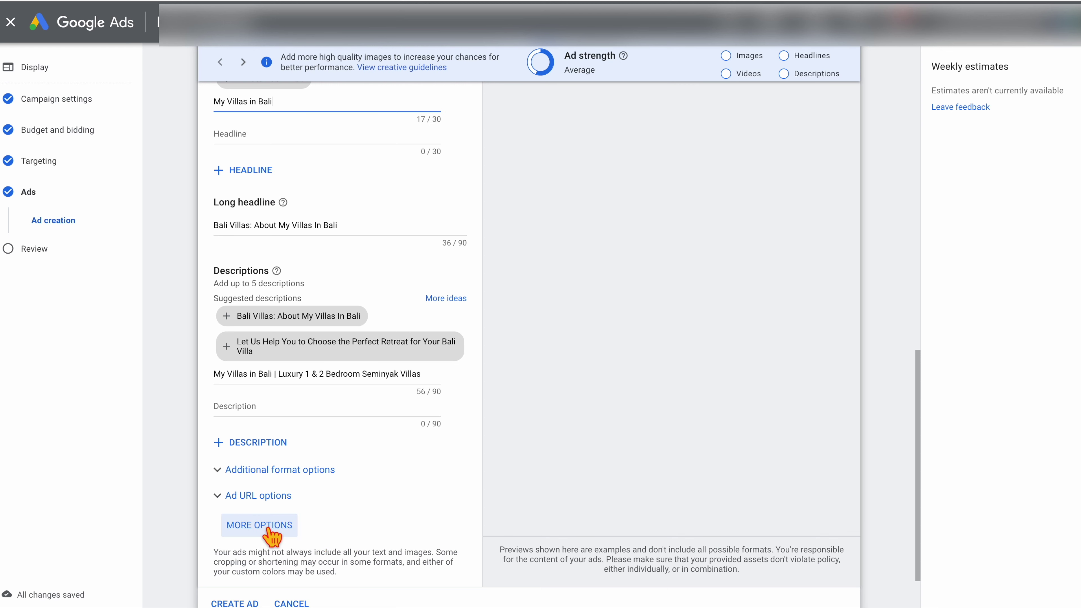
left_click(273, 530)
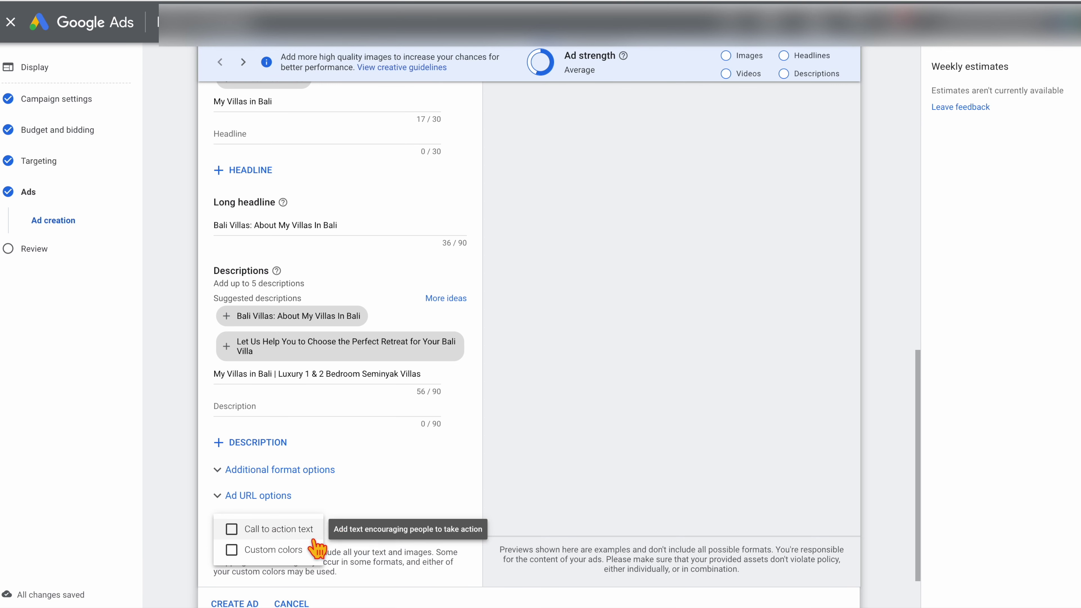
left_click(285, 535)
scroll(321, 529, "down", 3)
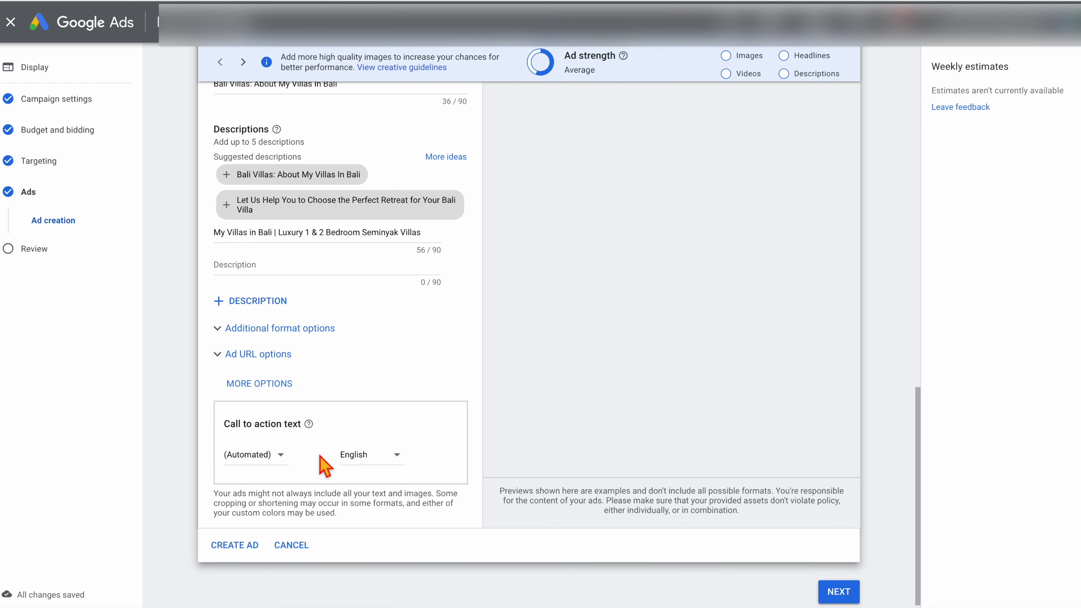
left_click(274, 454)
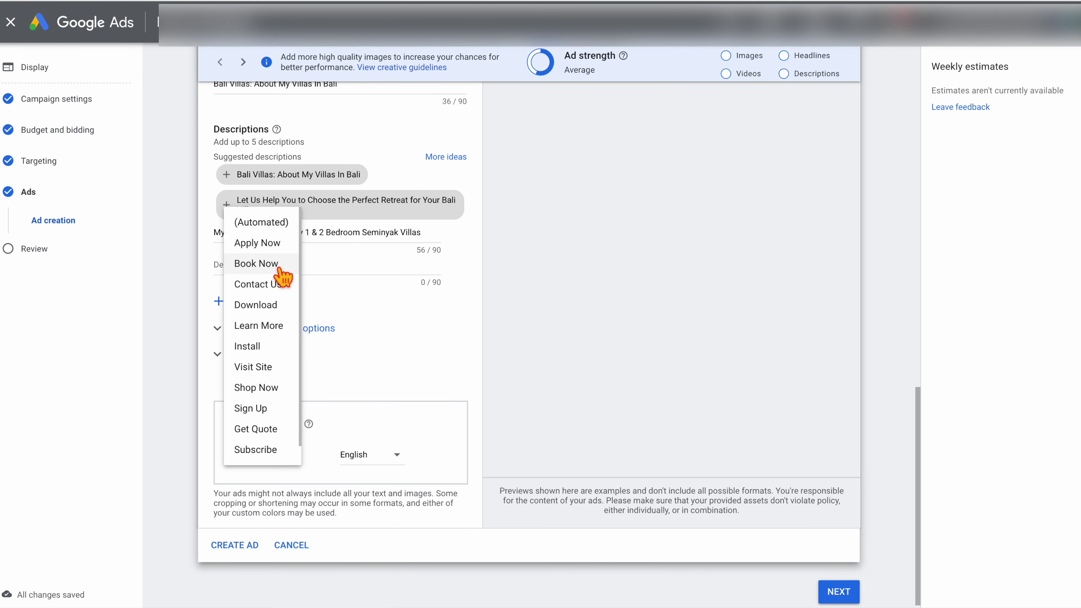
scroll(288, 269, "down", 1)
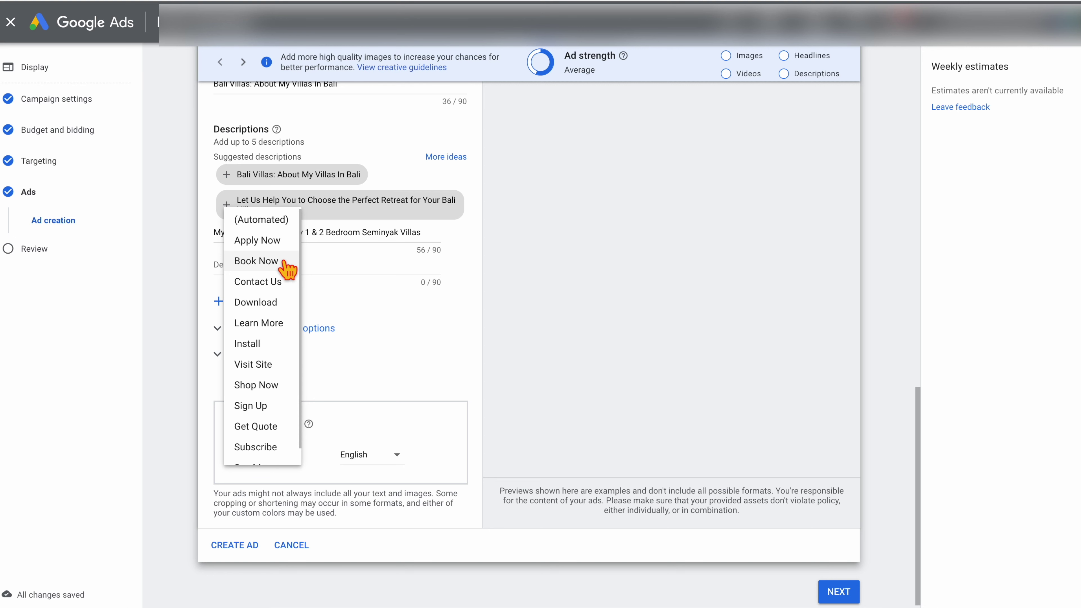
left_click(281, 264)
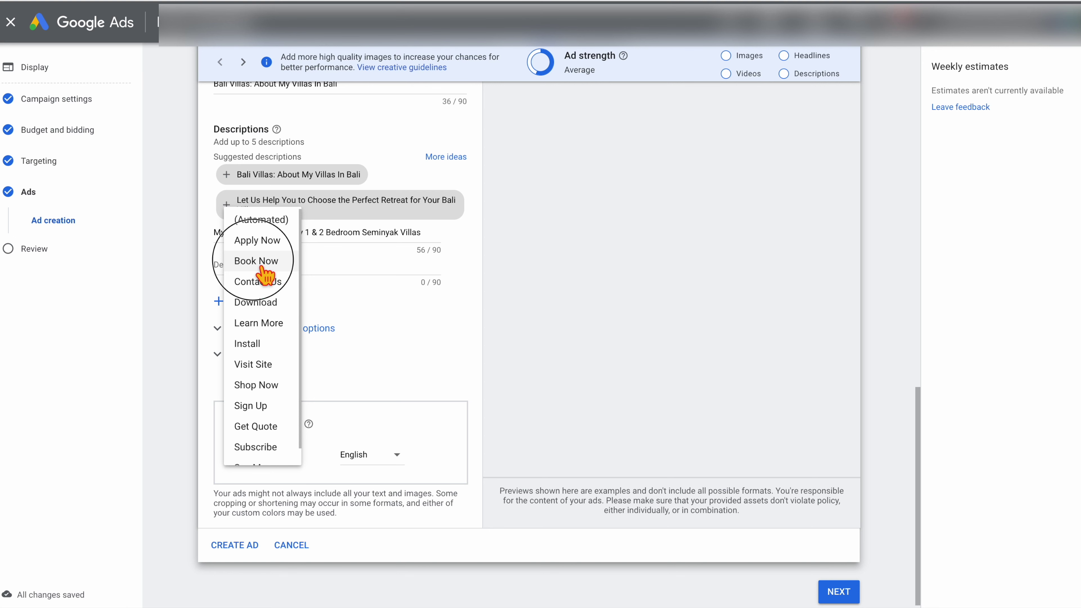
Enable custom colors for the ad and go through the main color and accent color fields without entering values
scroll(687, 326, "up", 10)
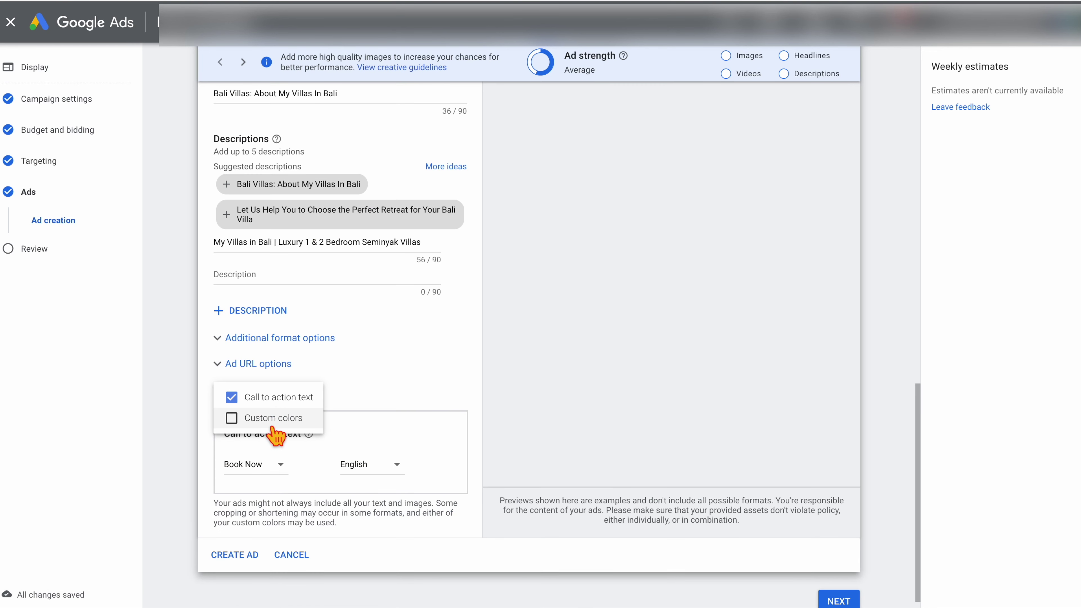
left_click(241, 429)
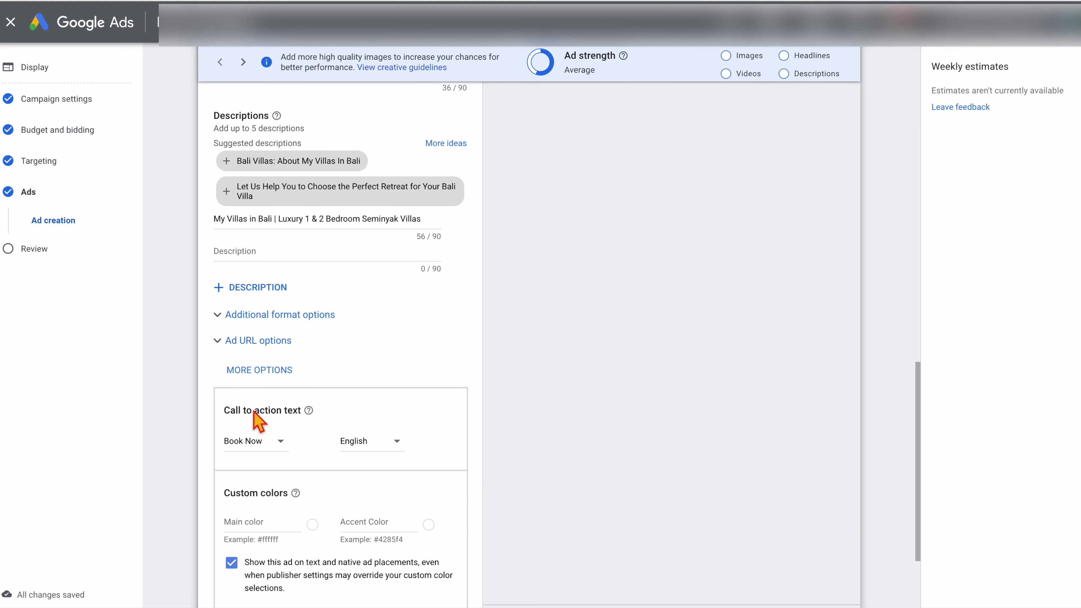
scroll(257, 386, "down", 2)
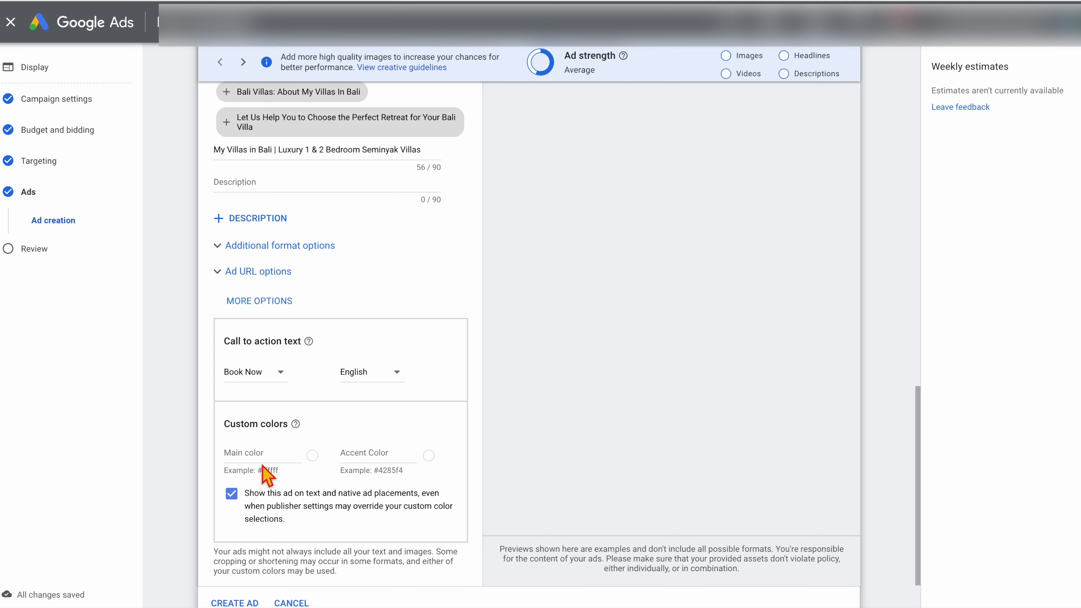
left_click(221, 454)
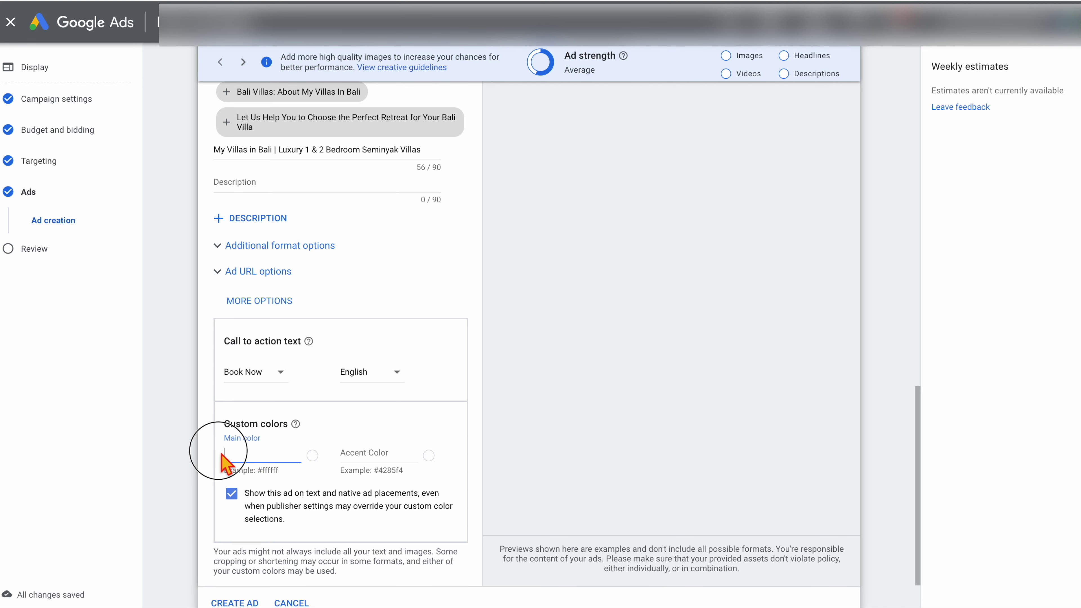
left_click(383, 454)
Preview the responsive display ad in another mobile layout and in the desktop formats for websites and apps
scroll(459, 462, "up", 6)
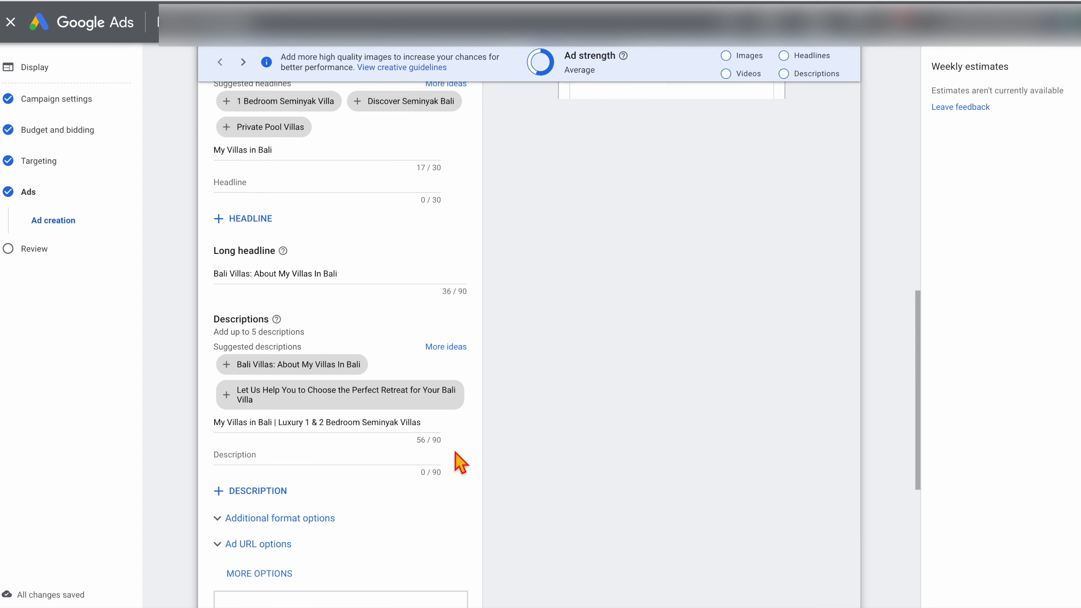
scroll(455, 453, "up", 12)
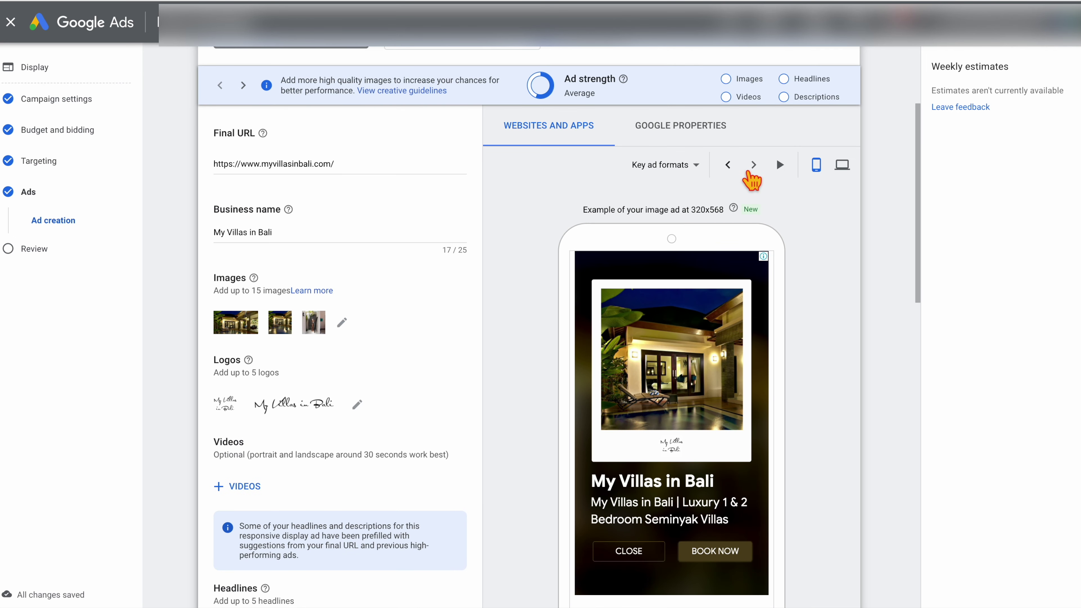
left_click(752, 169)
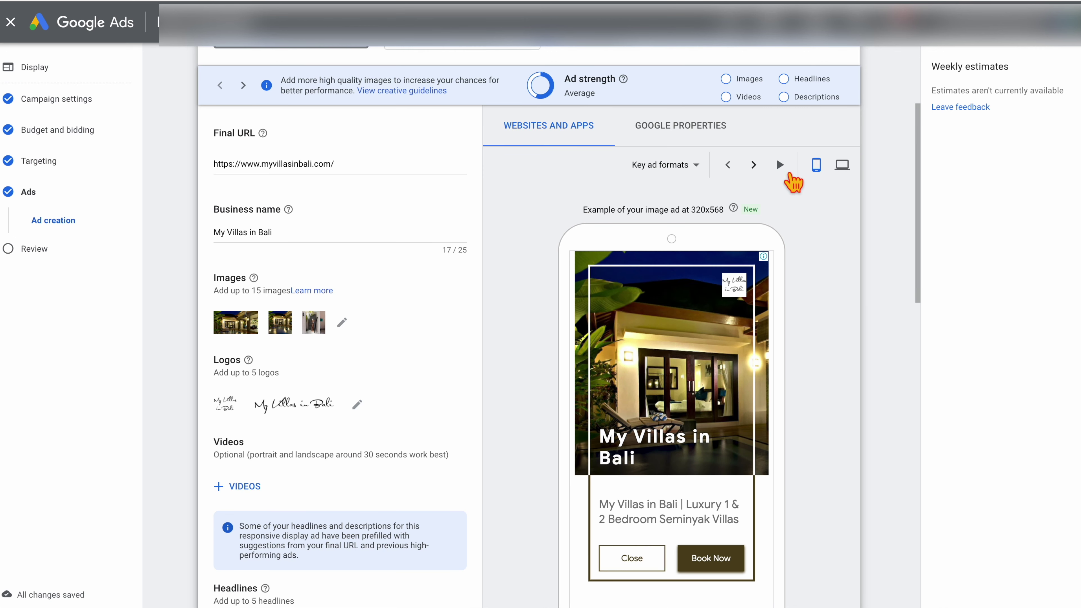
left_click(843, 166)
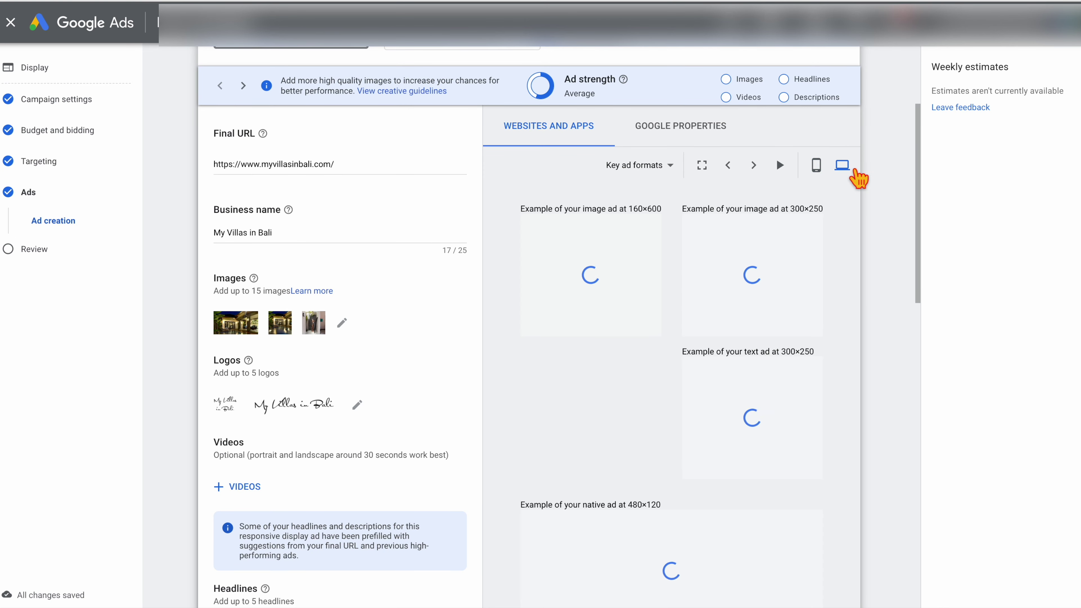
scroll(609, 283, "down", 5)
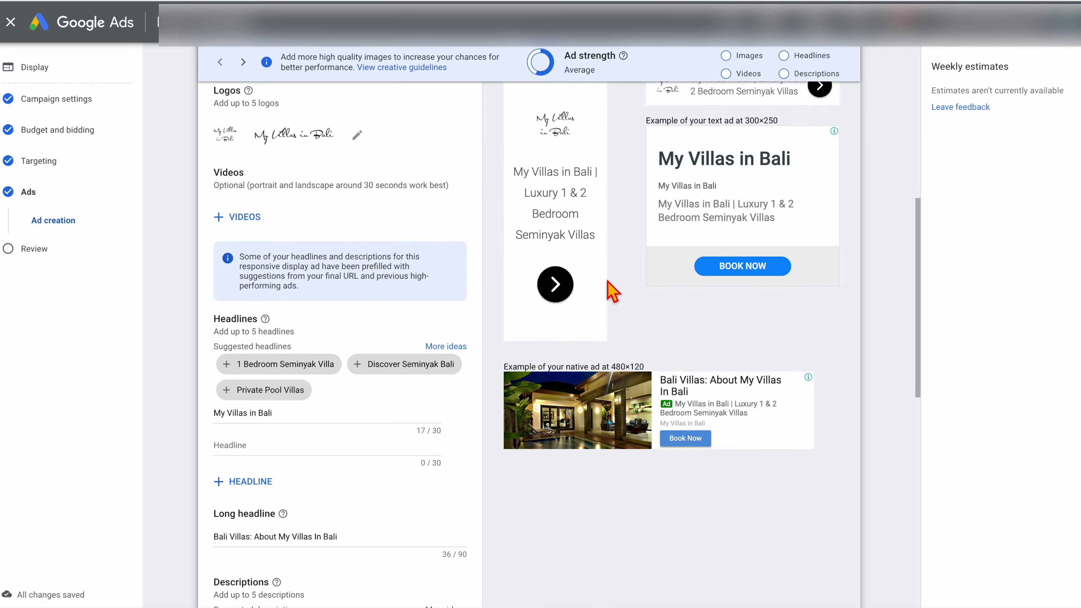
Create the responsive display ad and proceed to the campaign review
scroll(608, 283, "down", 11)
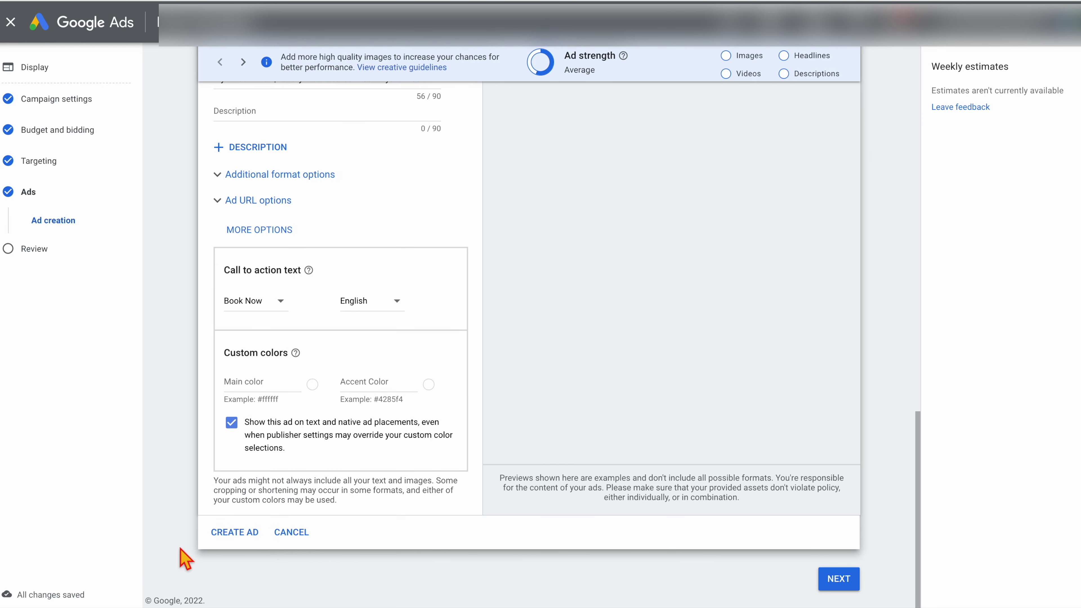
left_click(244, 534)
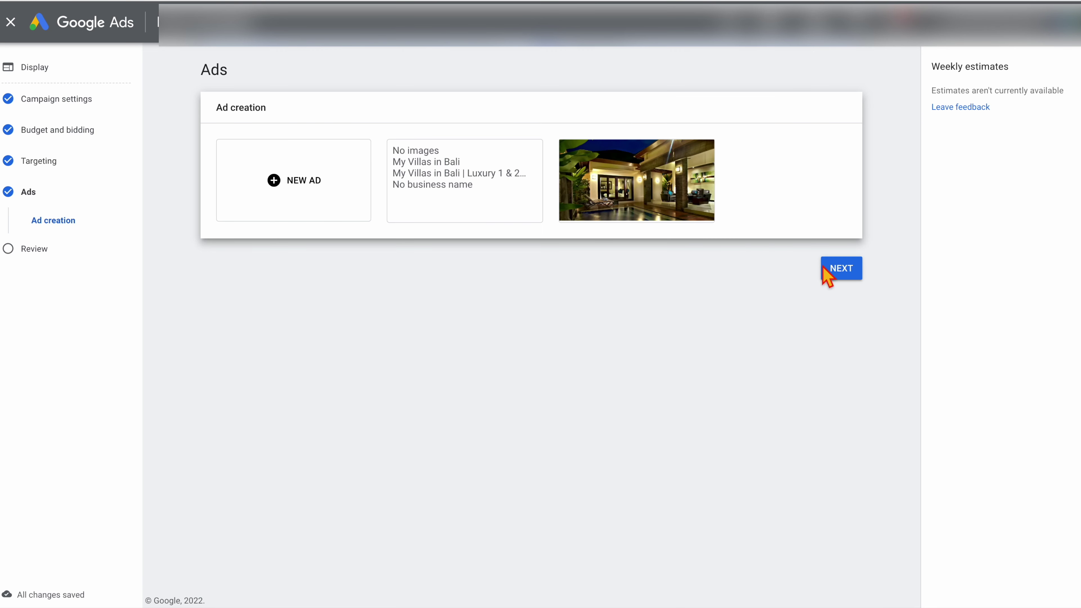
left_click(841, 269)
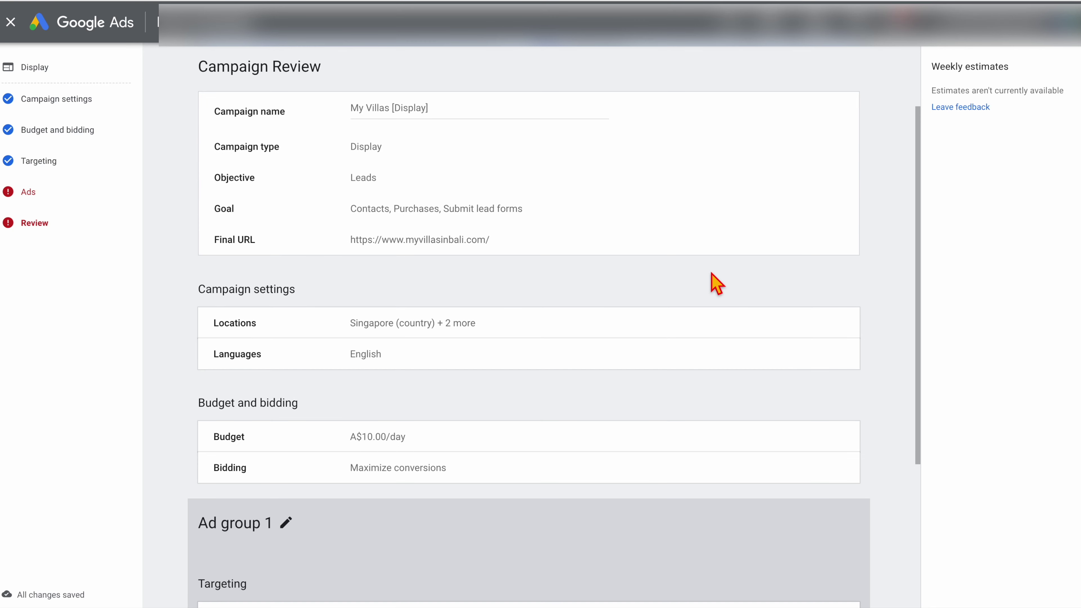
Rename Ad group 1 to Remarketing in the campaign review
scroll(715, 283, "down", 4)
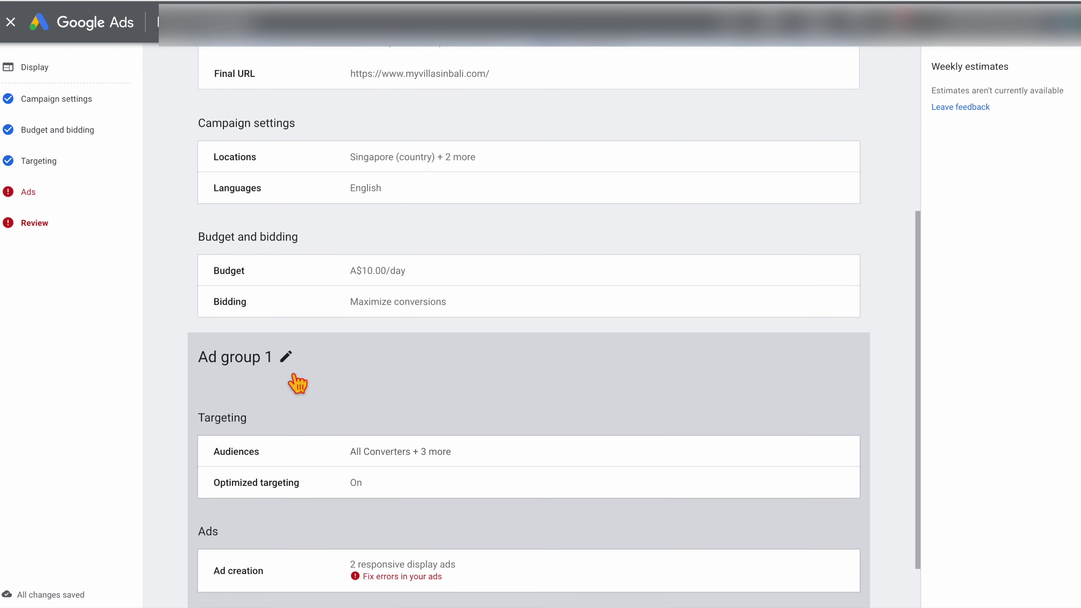
left_click(286, 357)
key("ctrl+a")
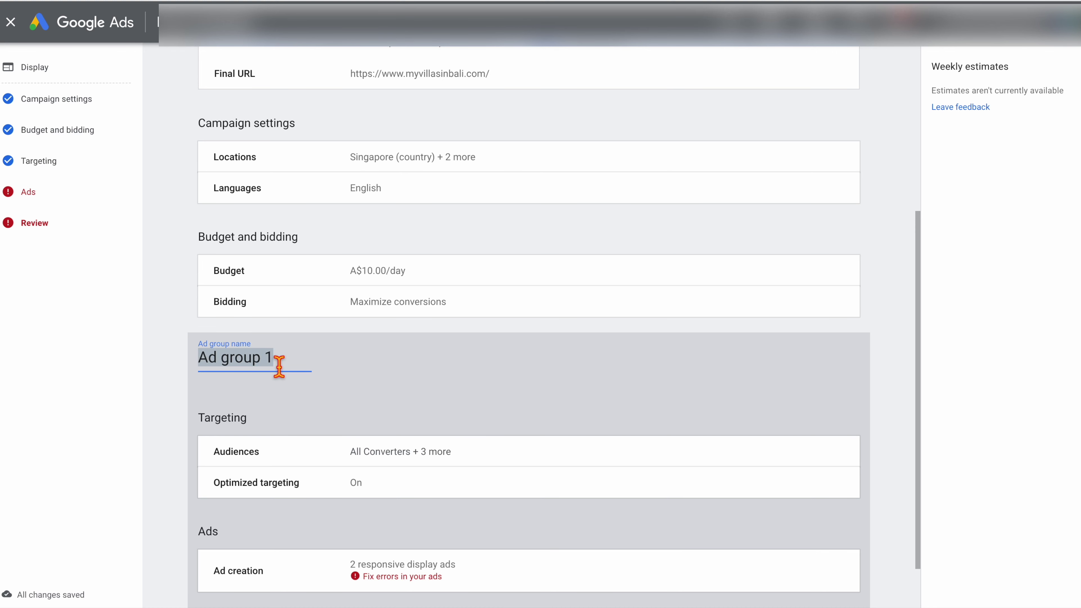
type("Remarketing")
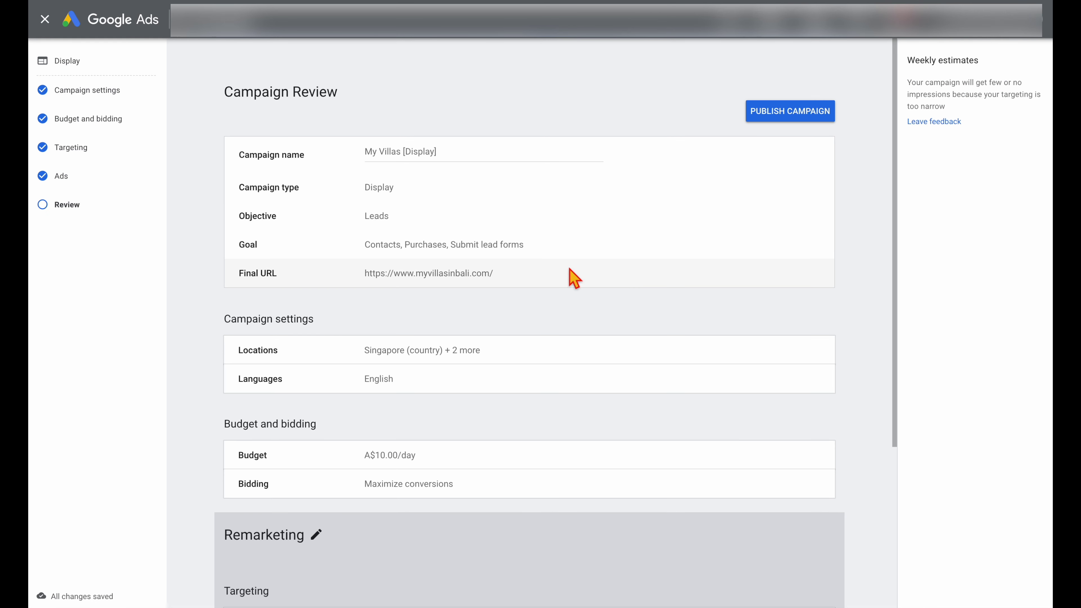
Check the rest of the campaign review and publish the My Villas [Display] campaign
scroll(641, 287, "down", 5)
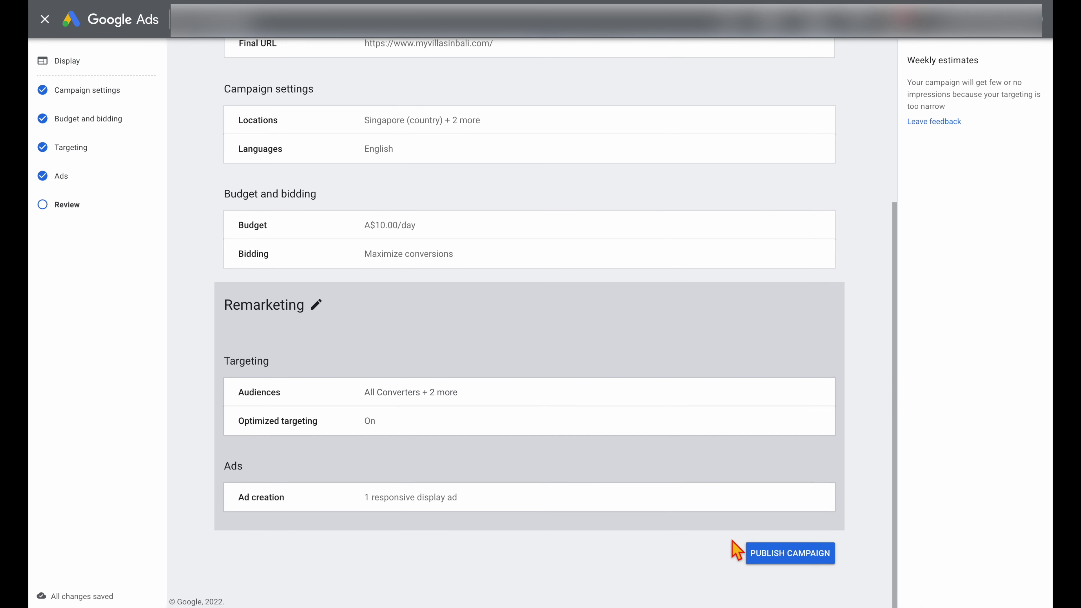
left_click(806, 558)
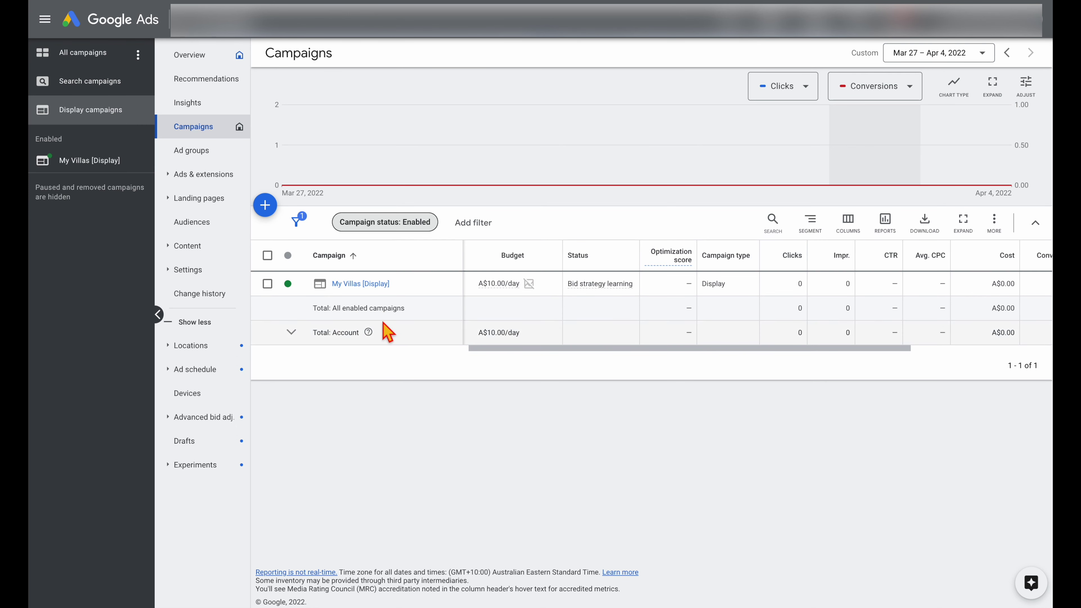
Start a new ad group in the My Villas [Display] campaign and name it Similar
left_click(355, 285)
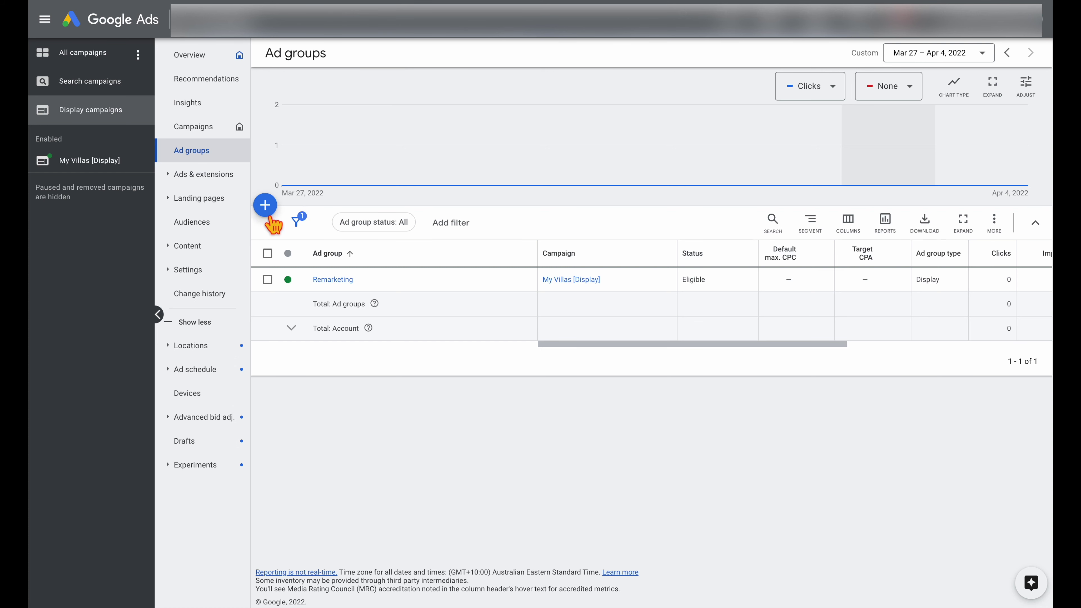
left_click(266, 206)
left_click(224, 85)
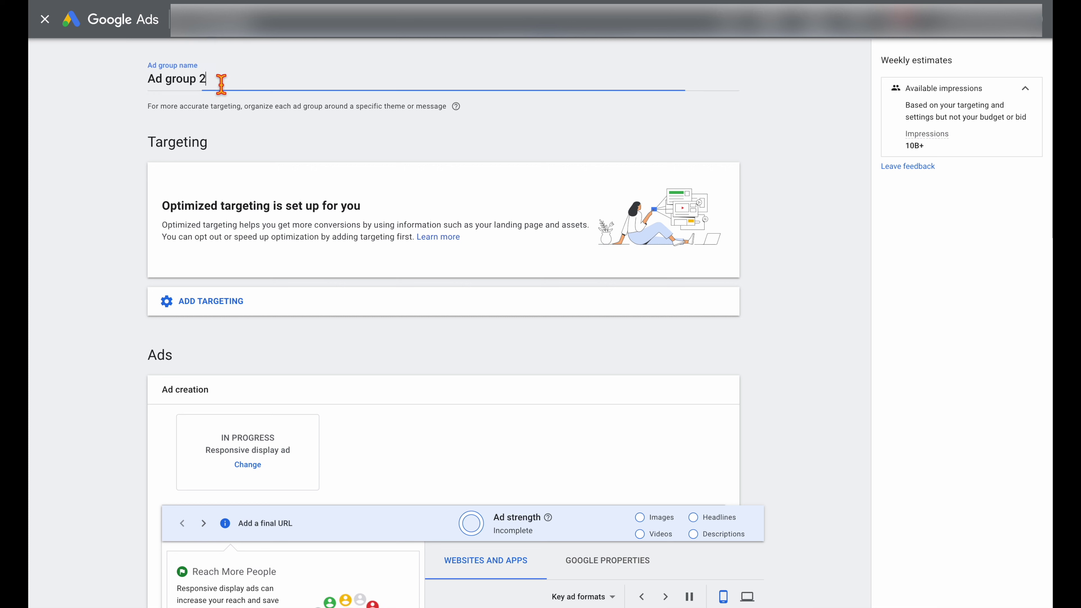
triple_click(209, 80)
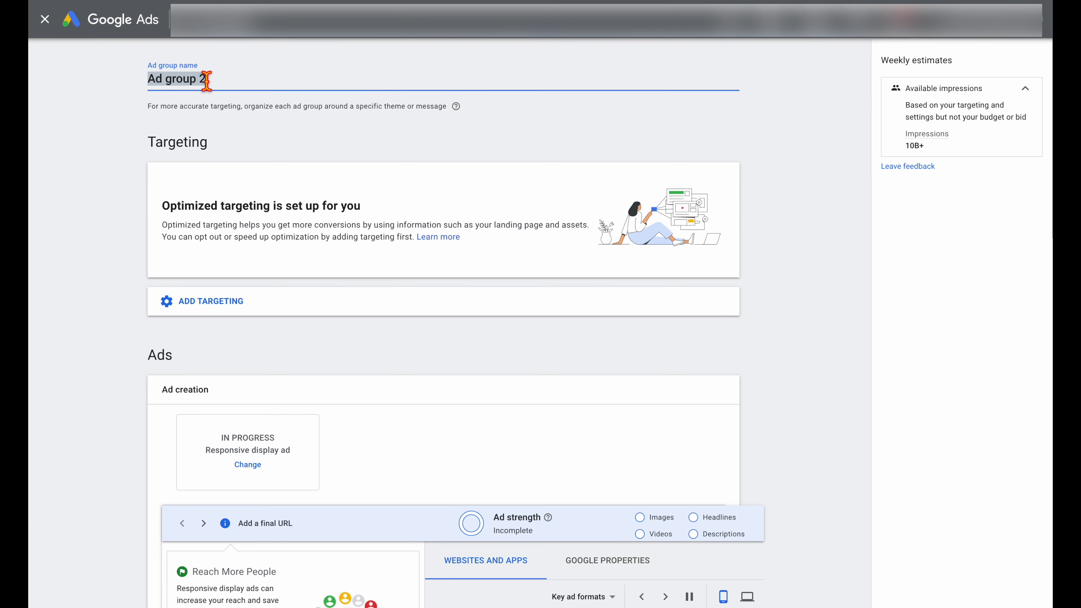
type("Simila")
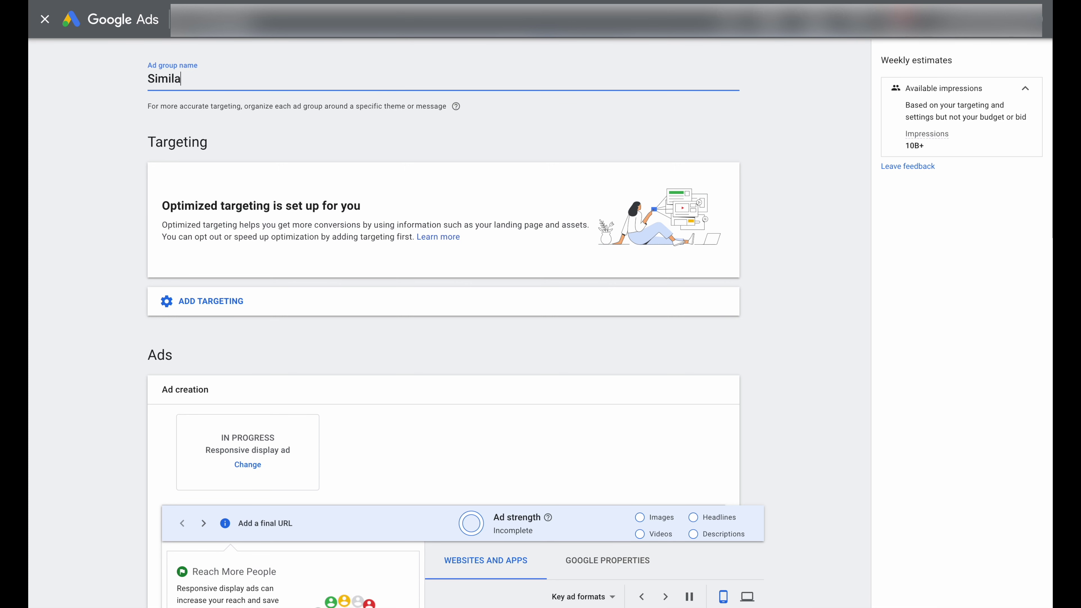
type("r")
Add audience segment targeting to the Similar ad group, choosing the similar segment Similar to All visitors
left_click(238, 307)
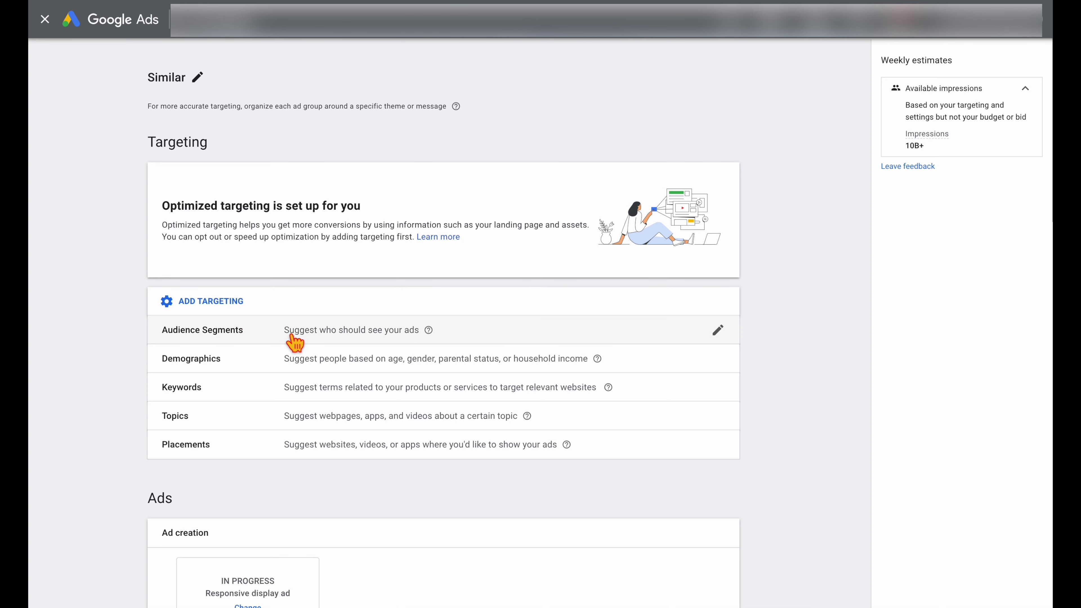
left_click(293, 336)
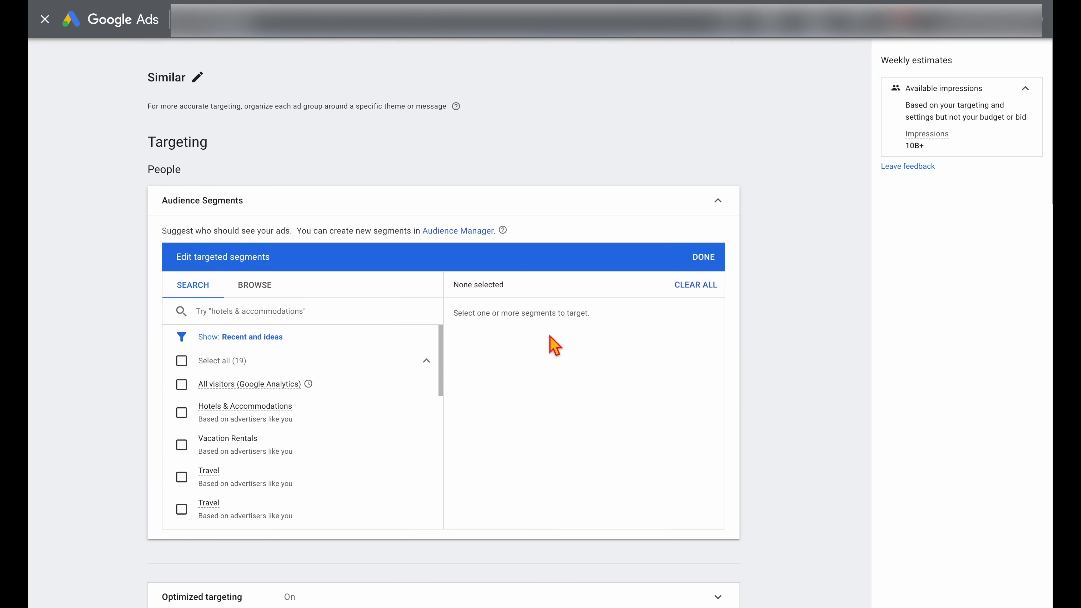
left_click(268, 291)
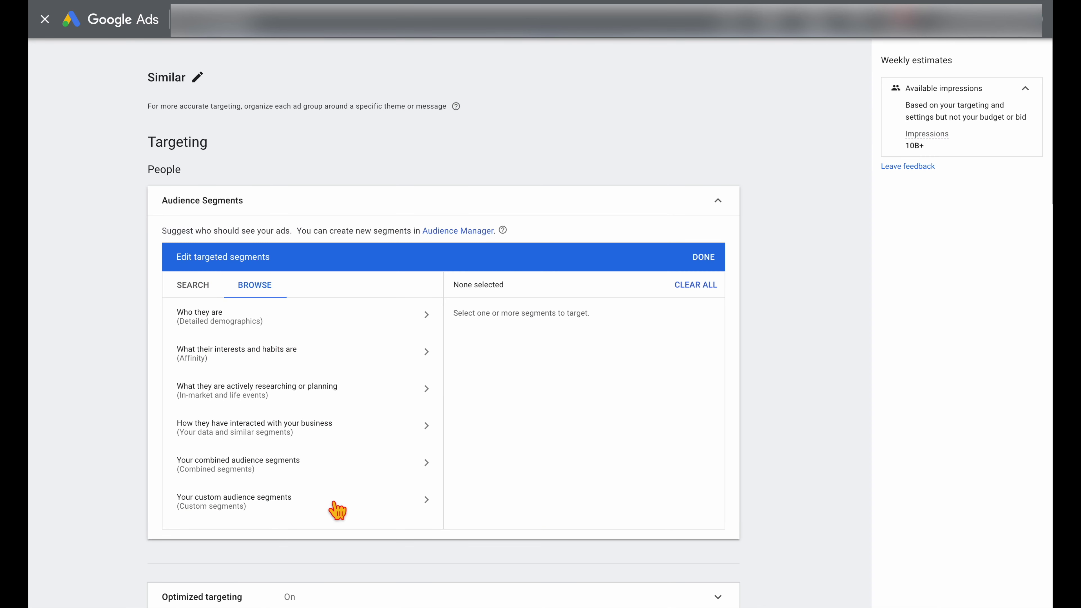
left_click(359, 432)
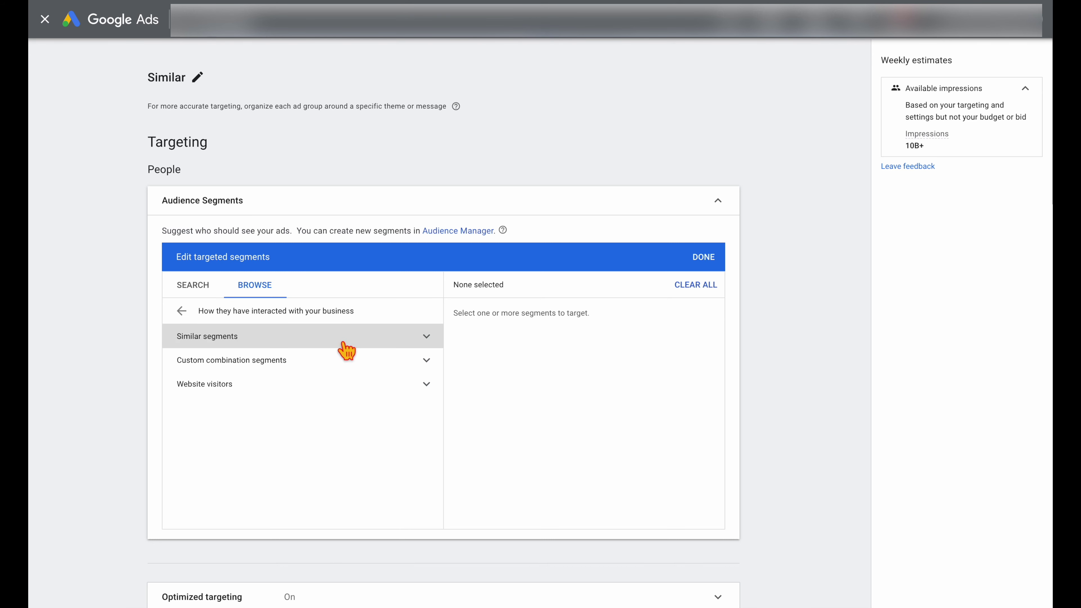
left_click(431, 346)
left_click(407, 359)
left_click(395, 381)
left_click(390, 404)
Leave the ad fields empty and create the Similar ad group
scroll(386, 443, "down", 8)
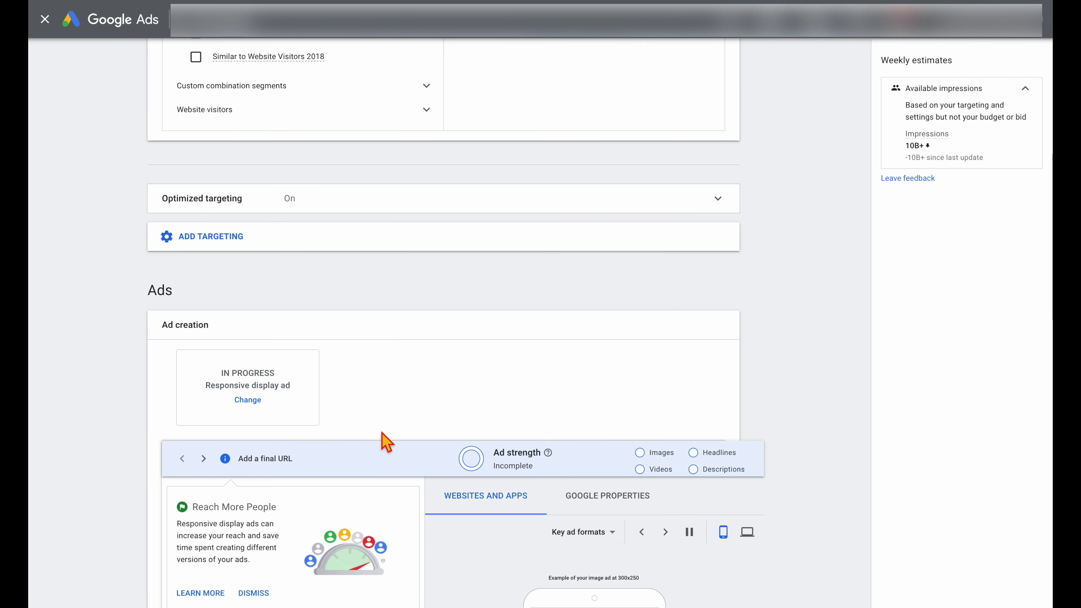
scroll(410, 442, "down", 8)
scroll(411, 431, "down", 2)
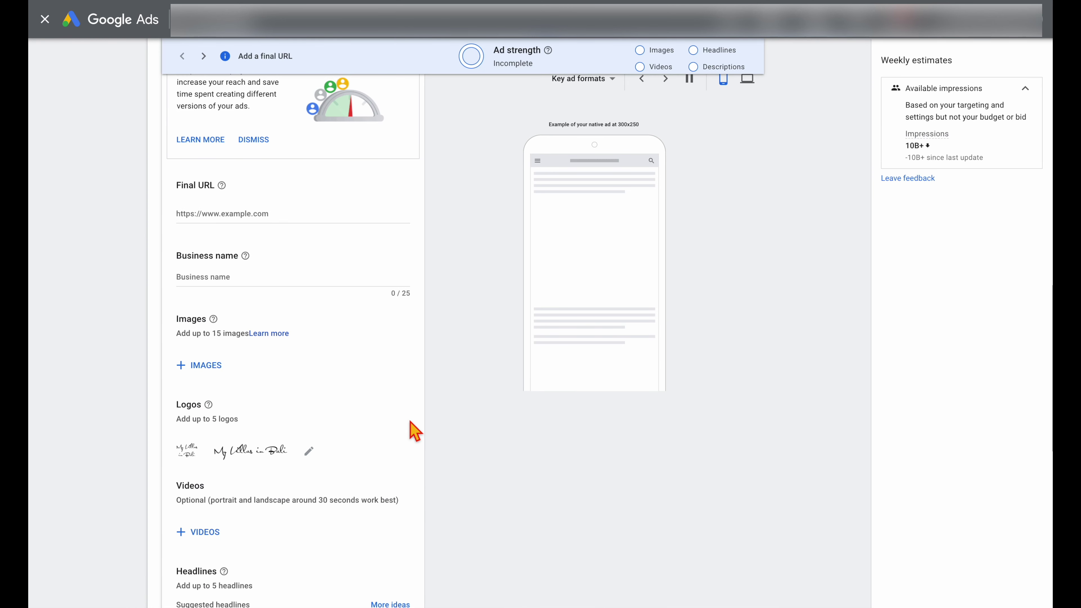
scroll(414, 430, "up", 2)
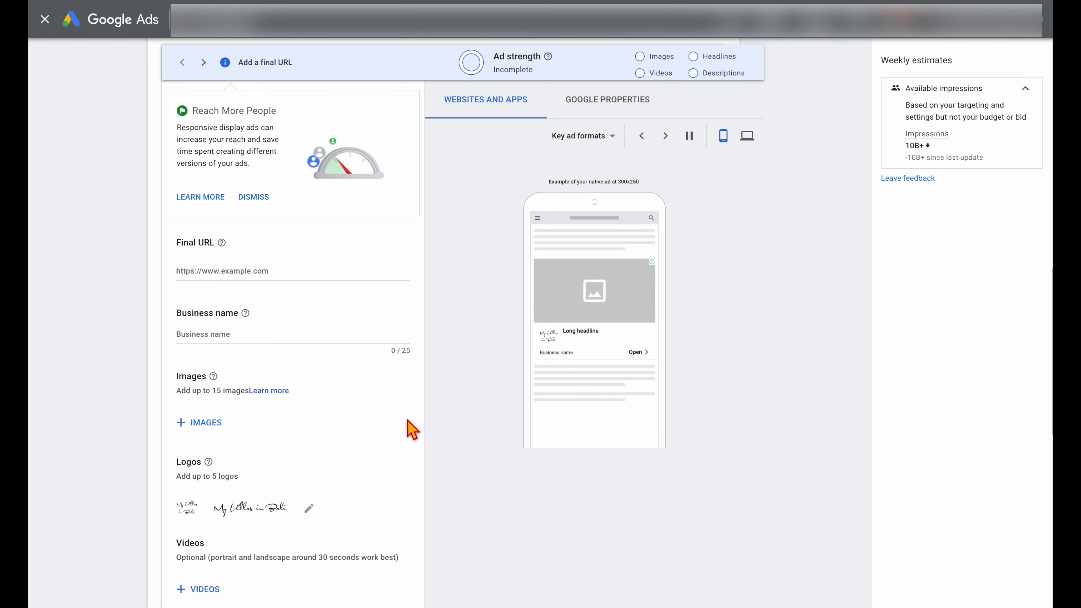
scroll(412, 430, "down", 13)
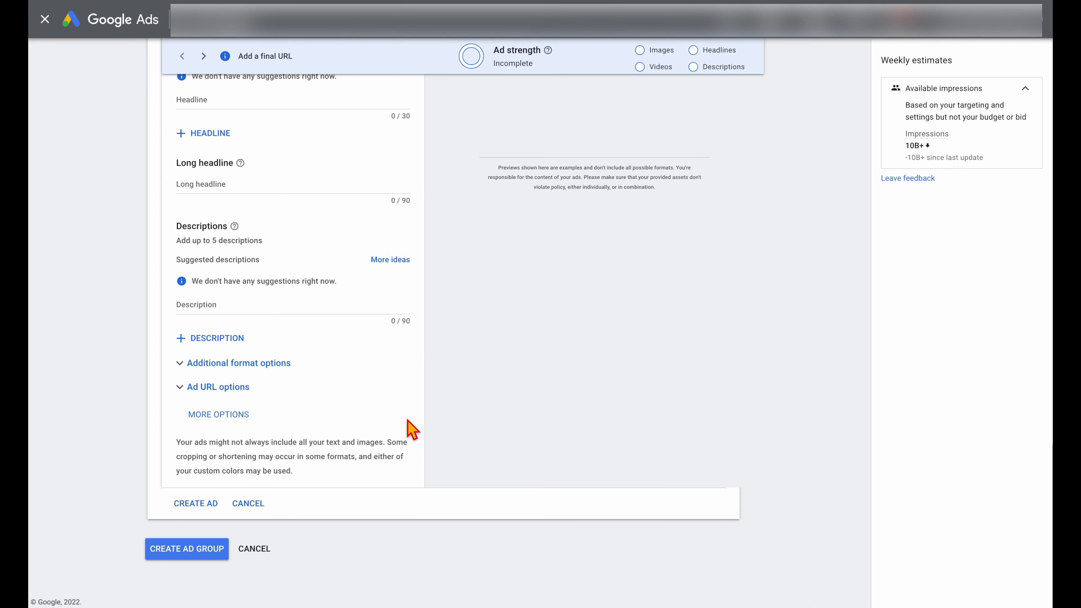
left_click(196, 561)
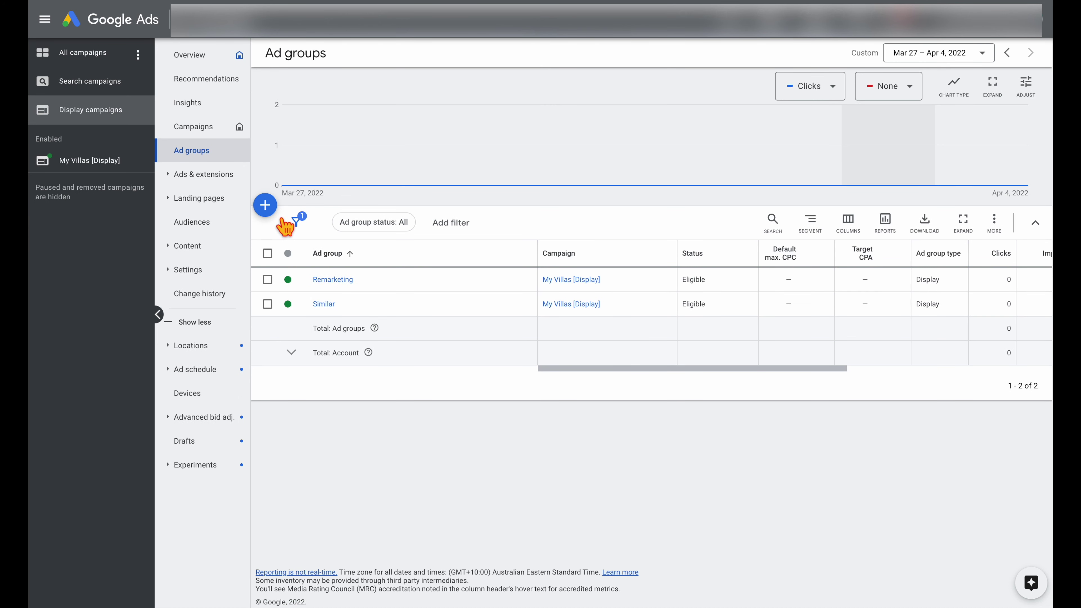
Start another ad group in the My Villas [Display] campaign and name it Affinity
left_click(272, 213)
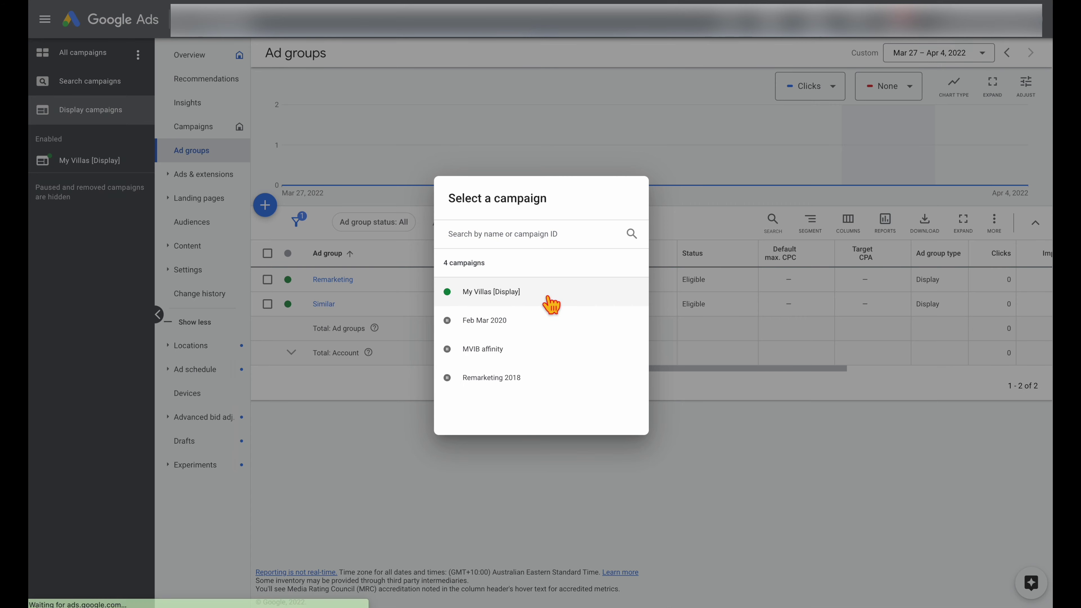
left_click(551, 304)
left_click(218, 78)
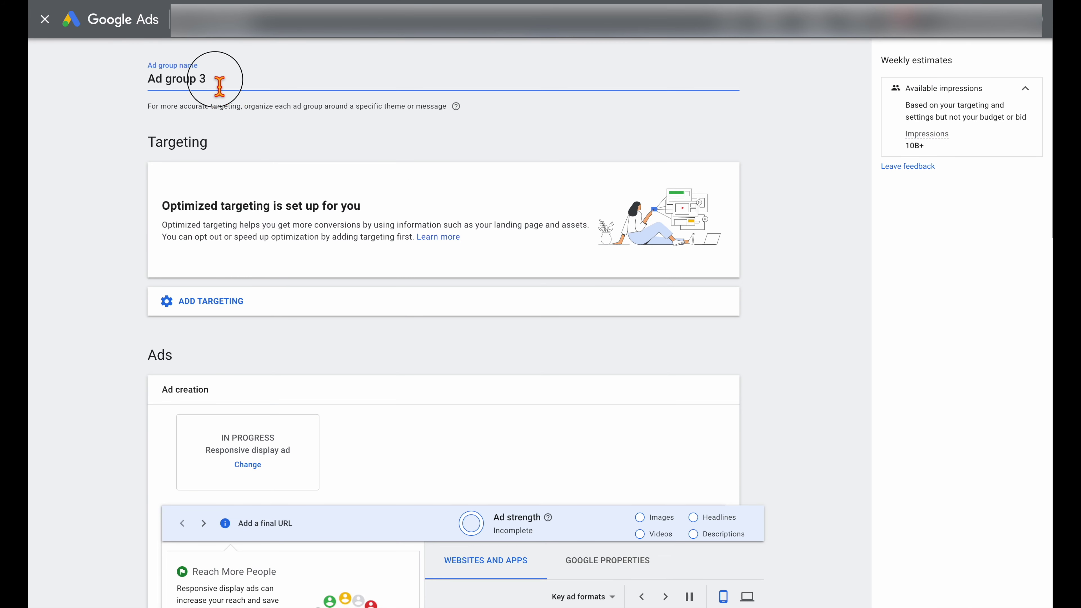
type("Af")
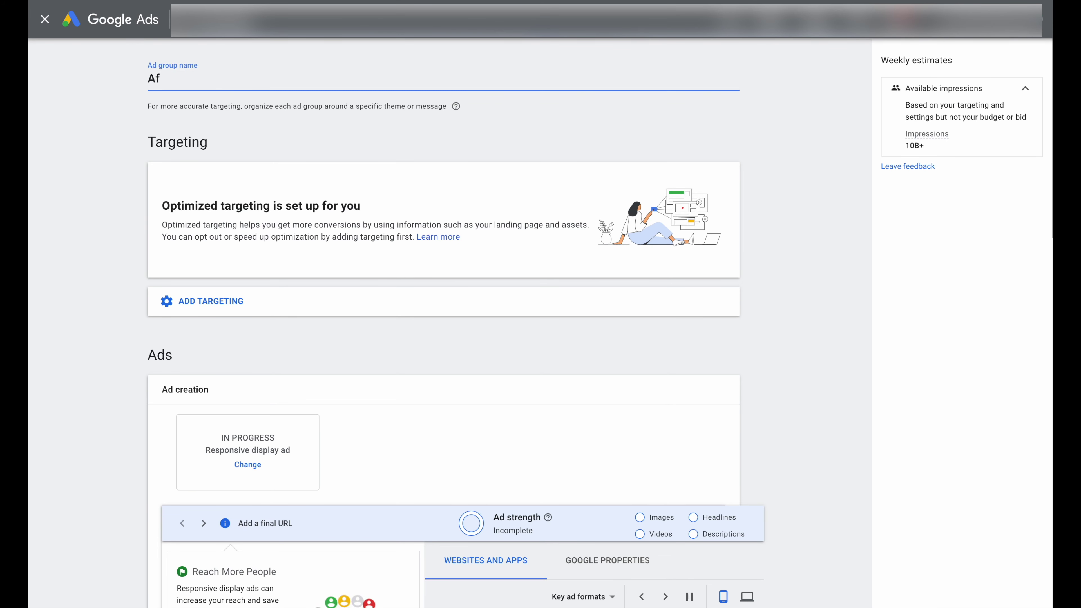
type("finity")
Target the Hotels & Accommodations, Vacation Rentals, Travel, Beachbound Travelers and Luxury Travelers audience segments in the Affinity ad group
left_click(227, 303)
left_click(723, 337)
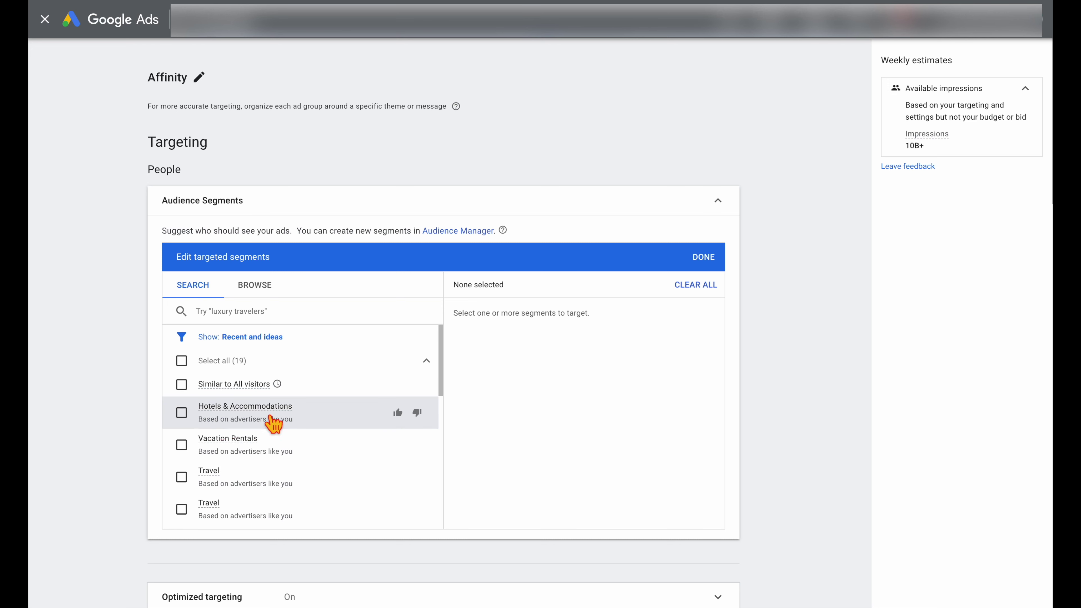
left_click(190, 421)
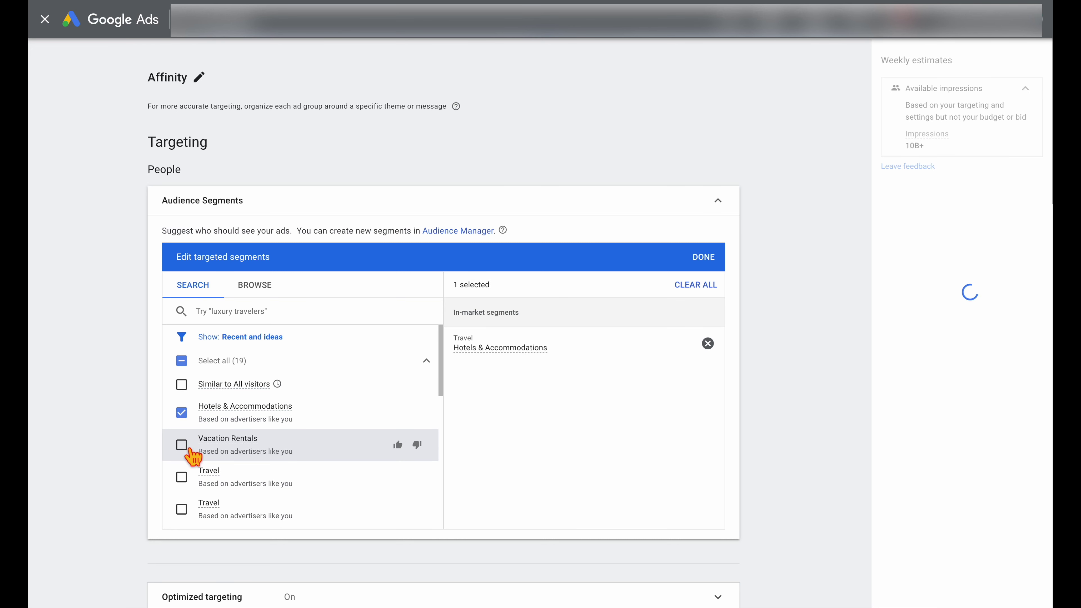
left_click(190, 451)
left_click(191, 454)
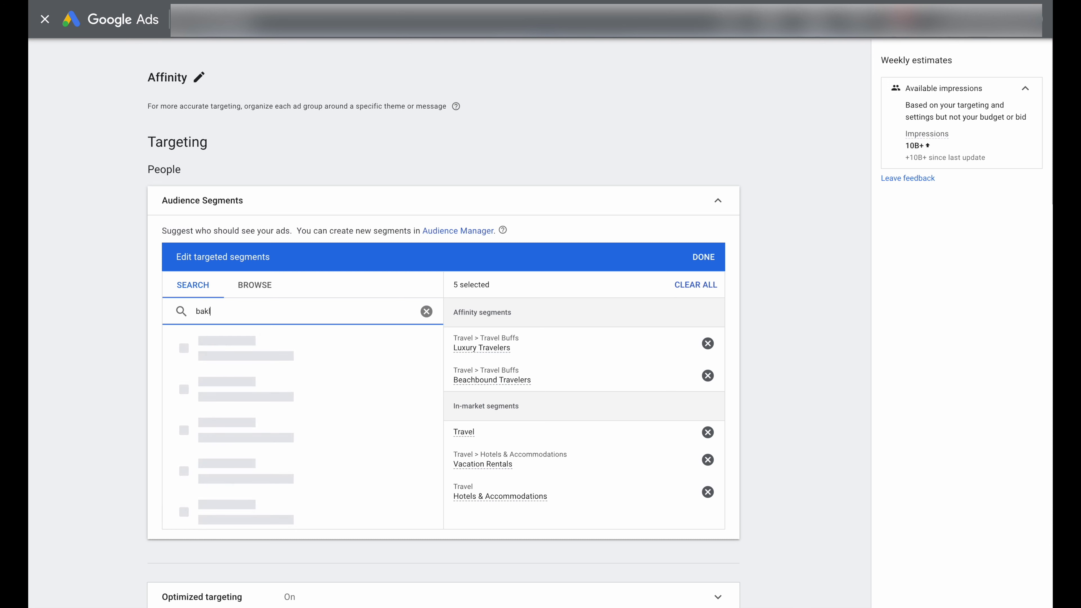
Search the audience segments for bali and add Trips to Bali plus related segments such as Bali Tourism, Bali Travel Information and Hotels in Bali
type("bali")
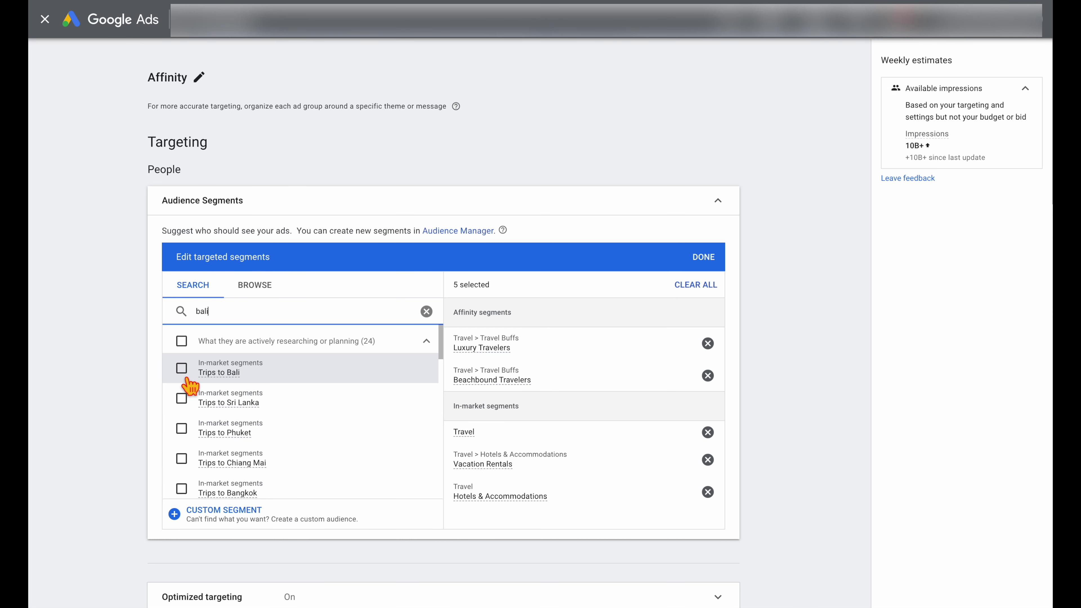
left_click(182, 368)
scroll(187, 415, "down", 8)
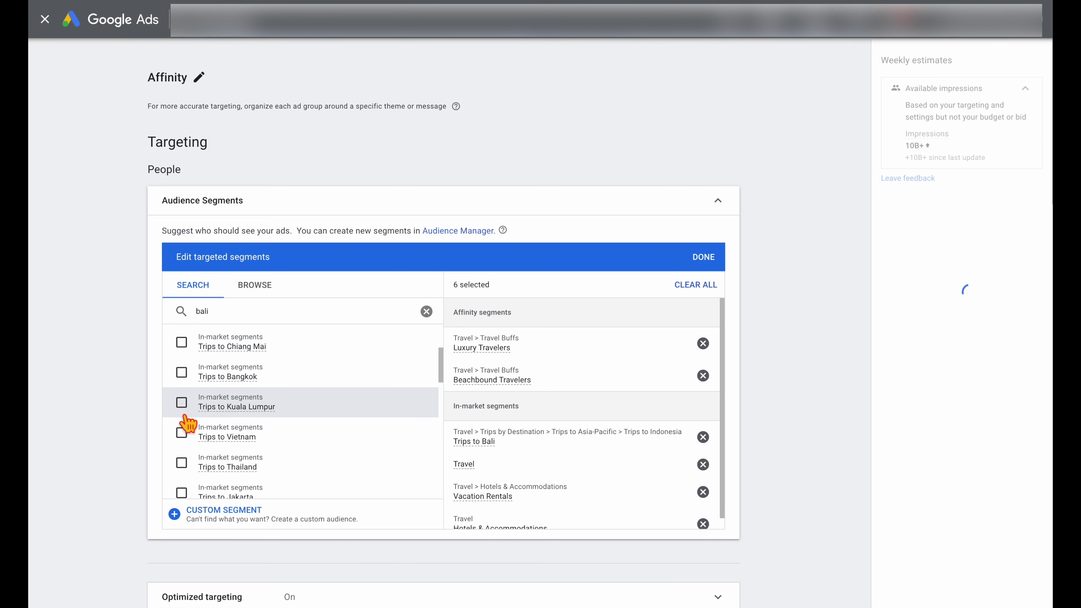
scroll(183, 420, "down", 3)
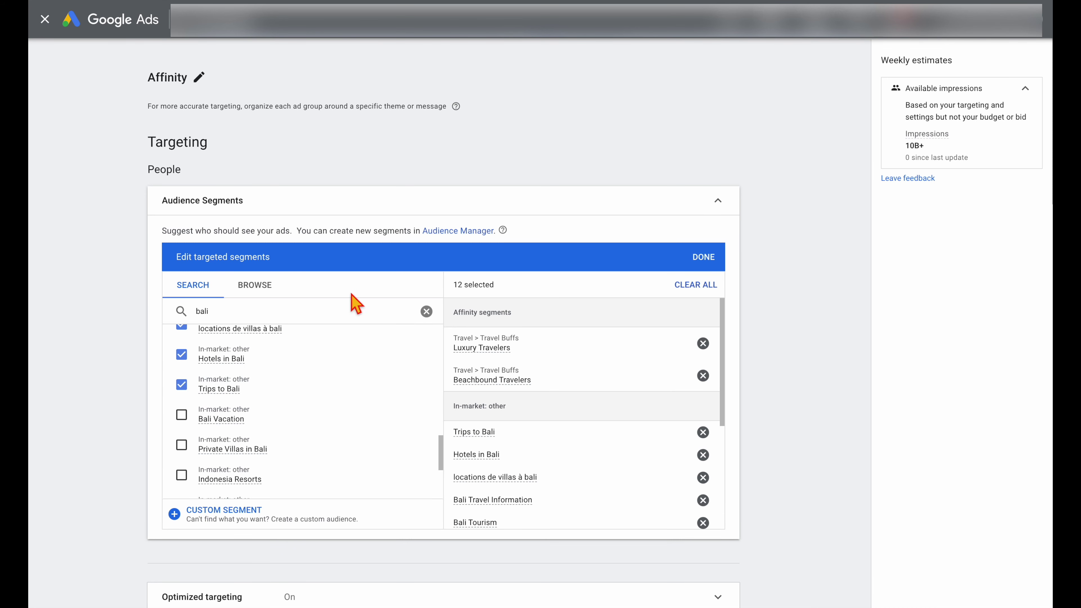
Search the audience segments for weightlifting and examine the suggested affinity and in-market segments
left_click(234, 312)
key("BackSpace")
key("BackSpace")
key("BackSpace")
key("BackSpace")
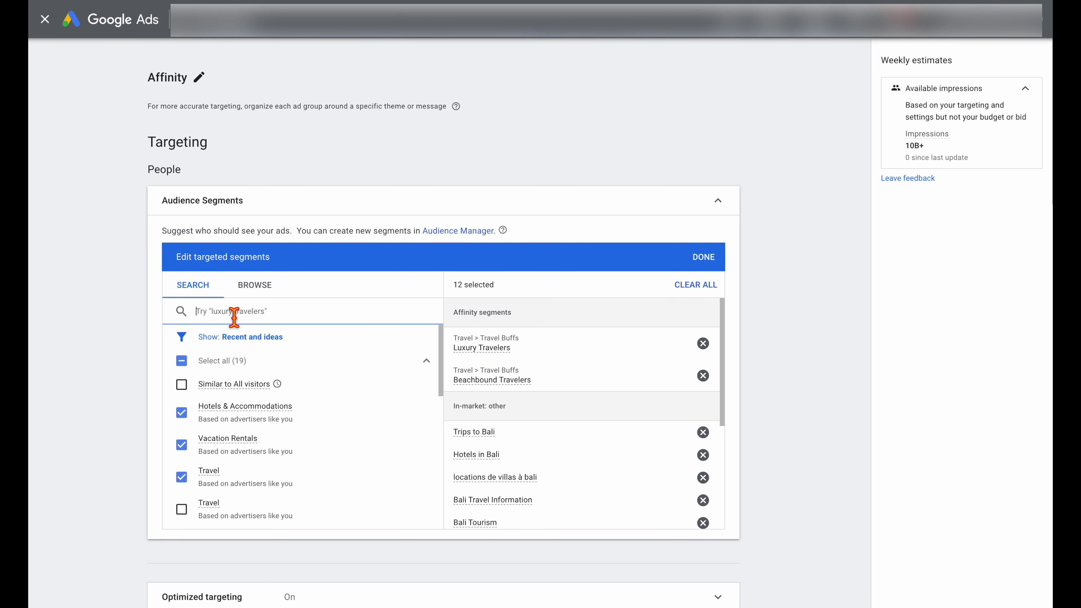
type("weightlifting")
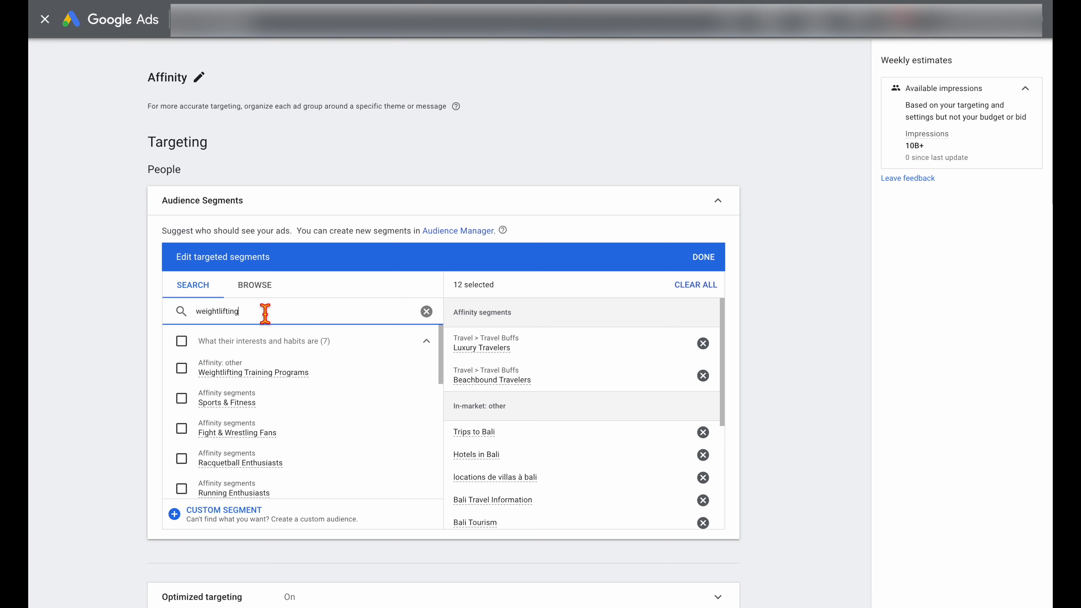
scroll(310, 393, "down", 1)
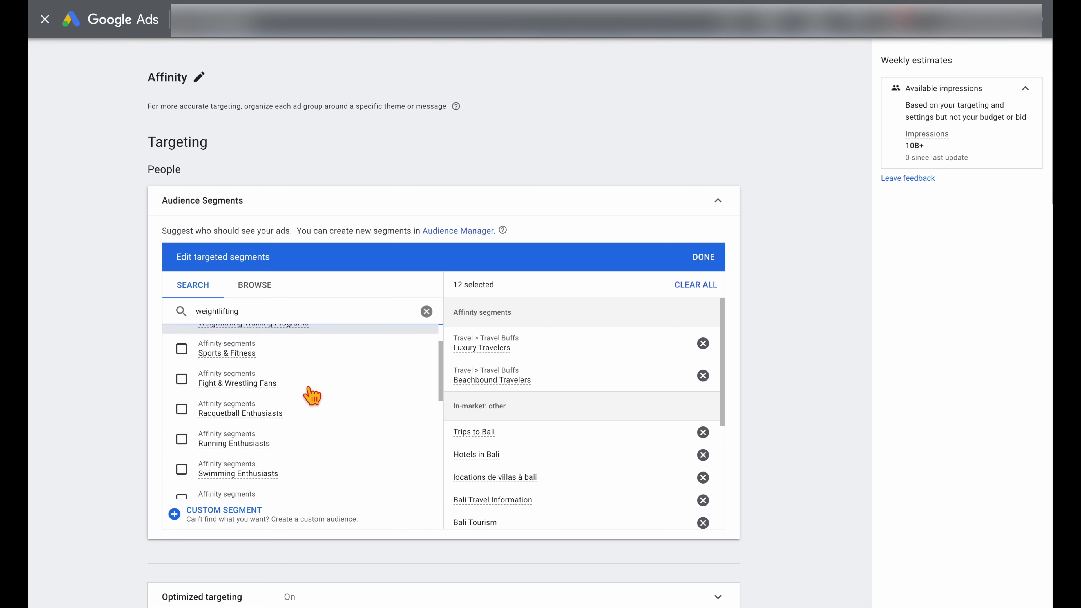
scroll(308, 389, "down", 5)
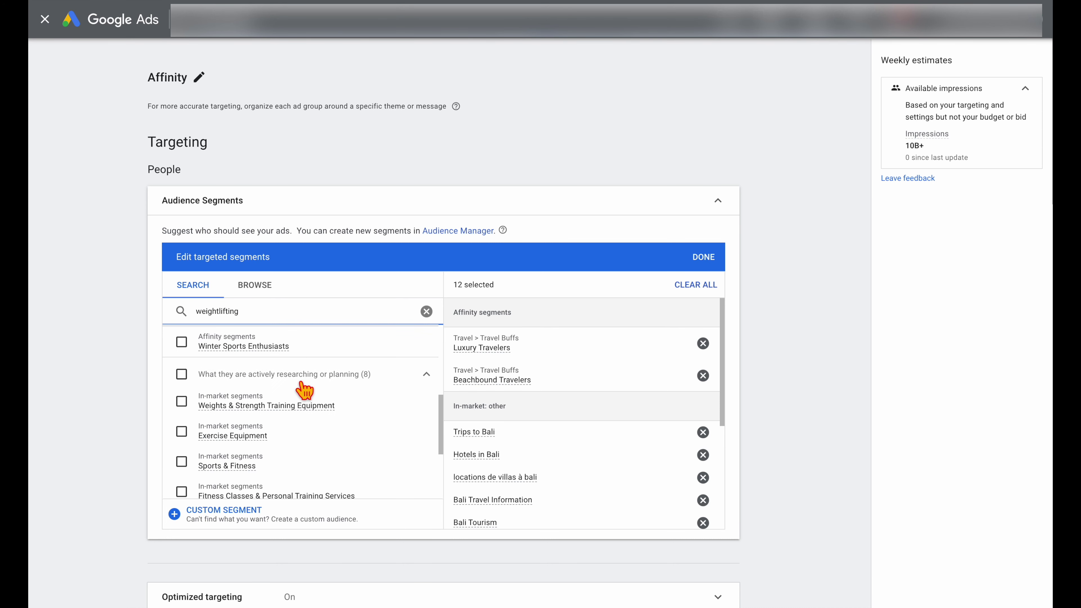
scroll(305, 392, "down", 2)
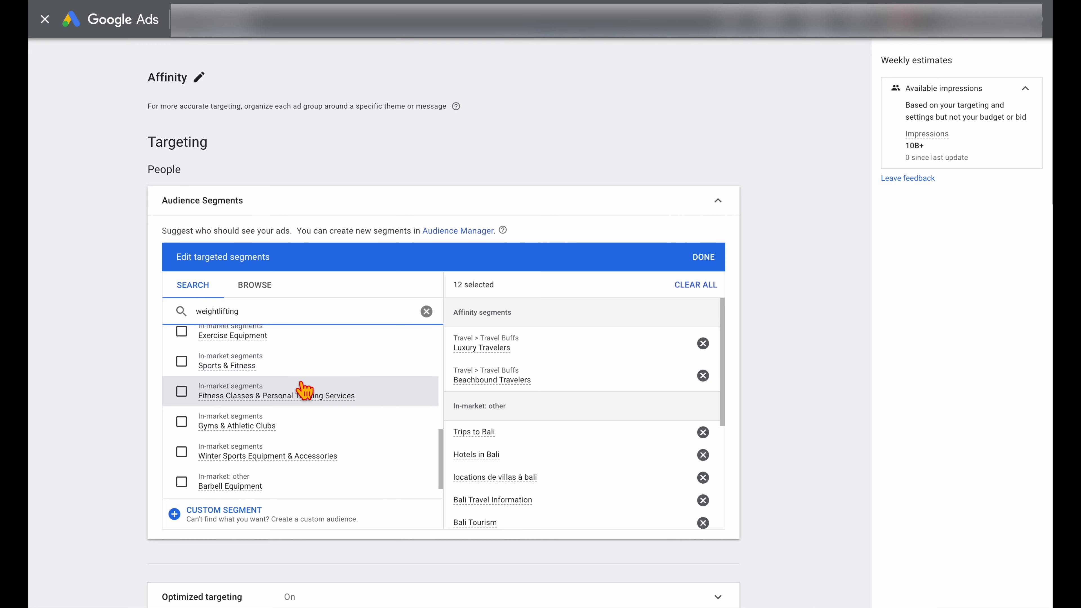
scroll(305, 393, "up", 4)
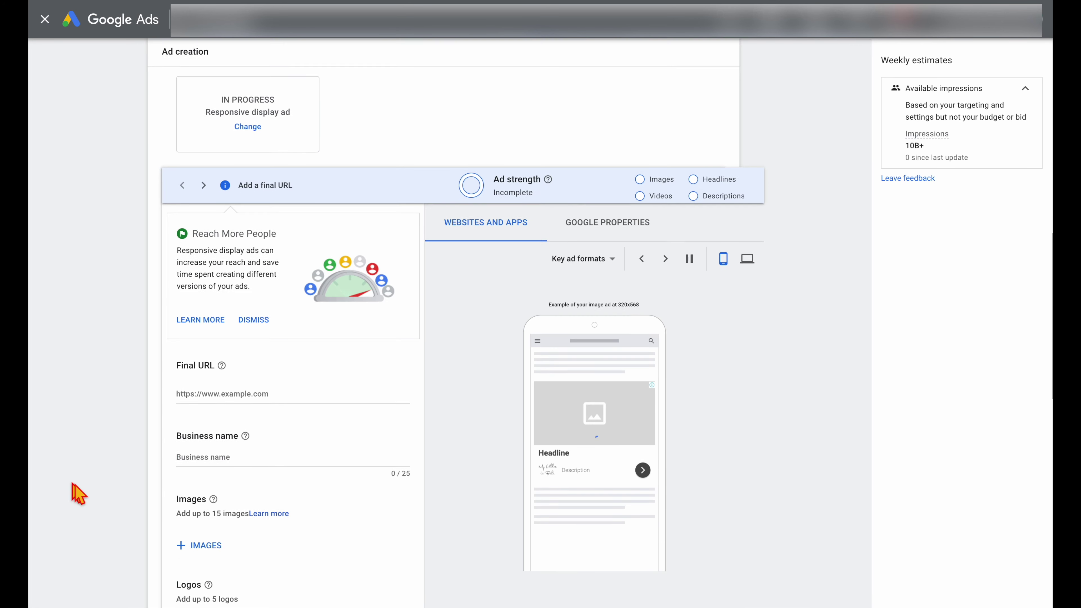
Create the Affinity ad group with its ad fields left empty
scroll(134, 476, "down", 4)
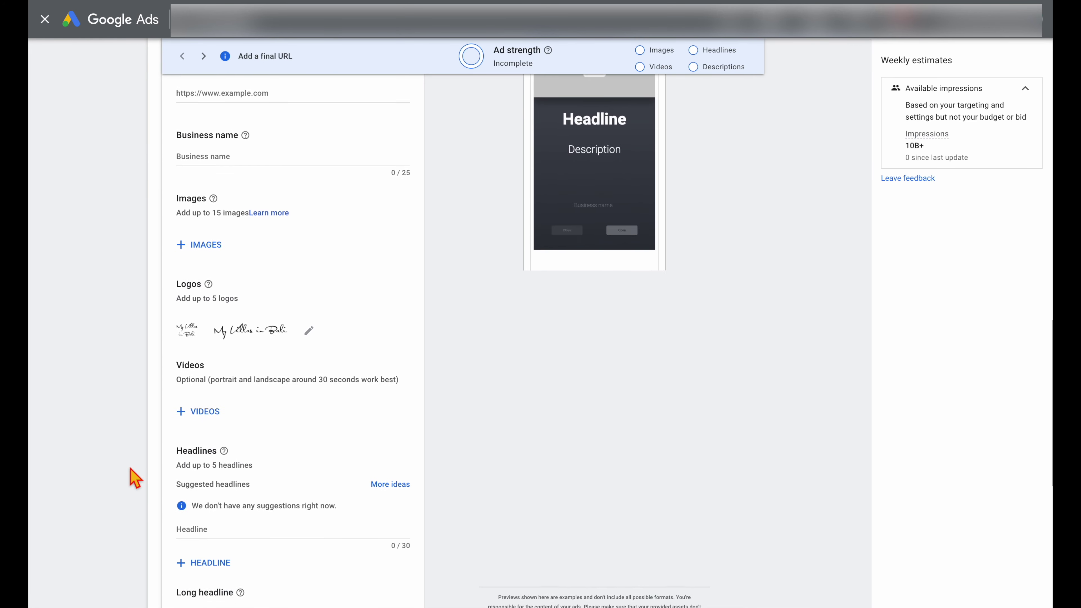
scroll(134, 477, "down", 10)
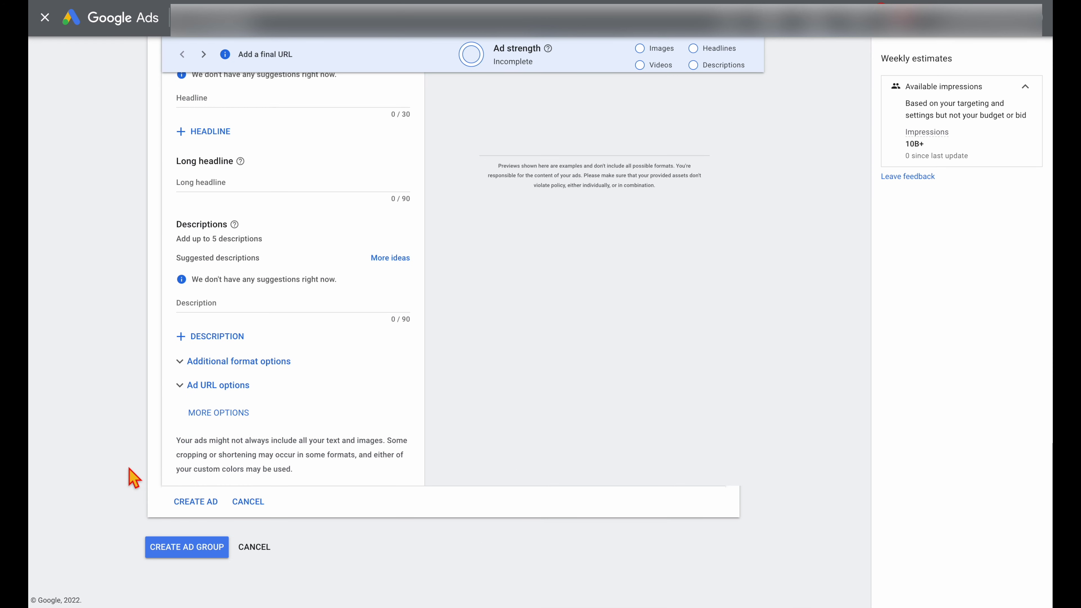
left_click(198, 562)
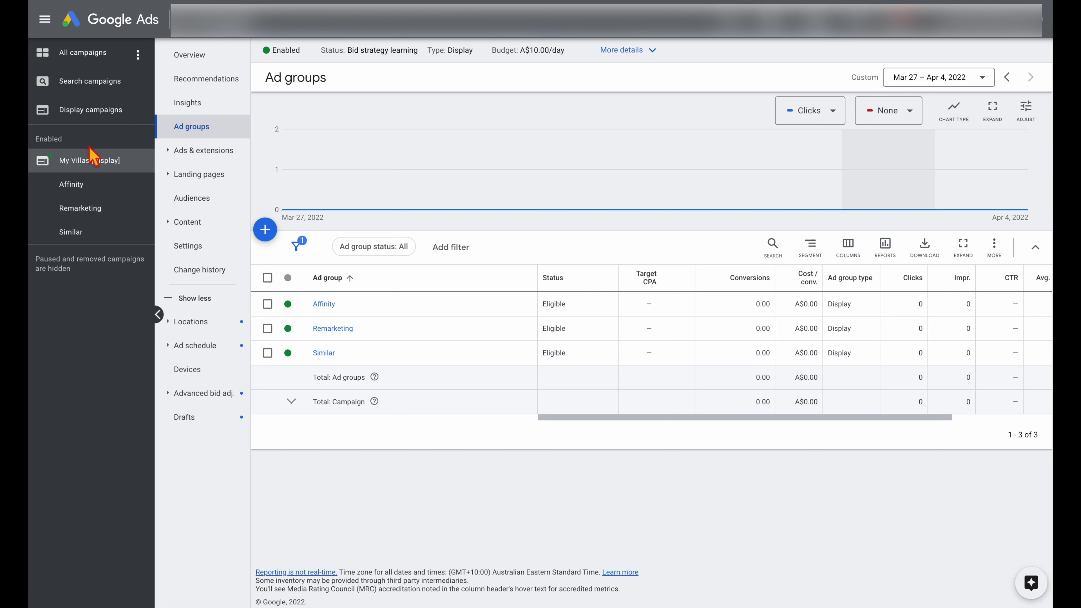